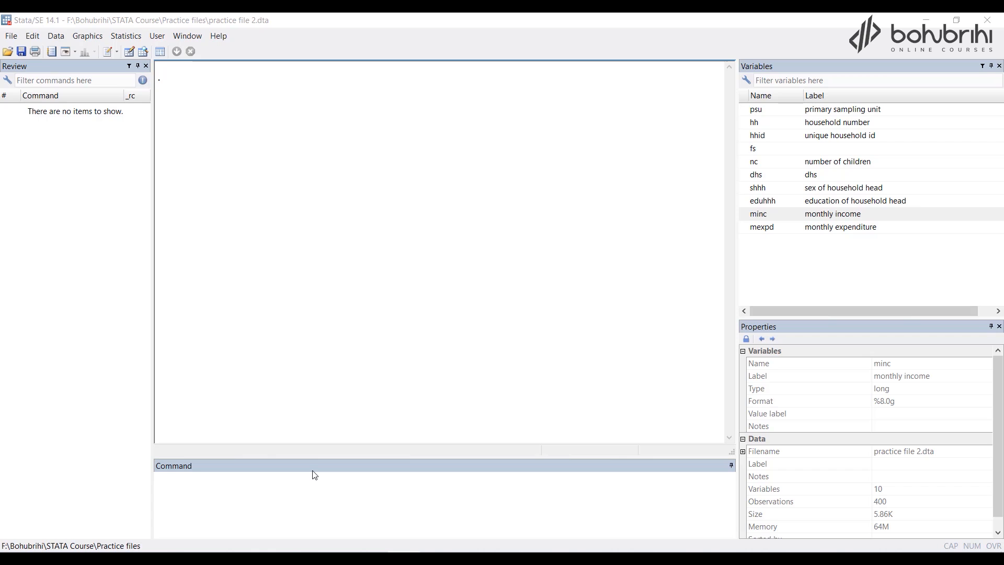
{"action": "left_click", "coordinate": [61, 38]}
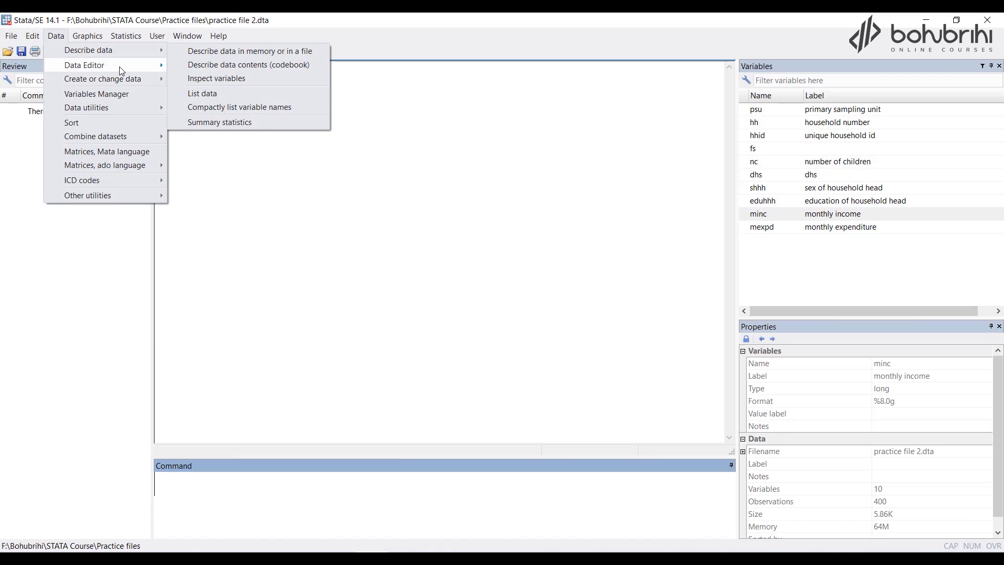
{"action": "mouse_move", "coordinate": [122, 68]}
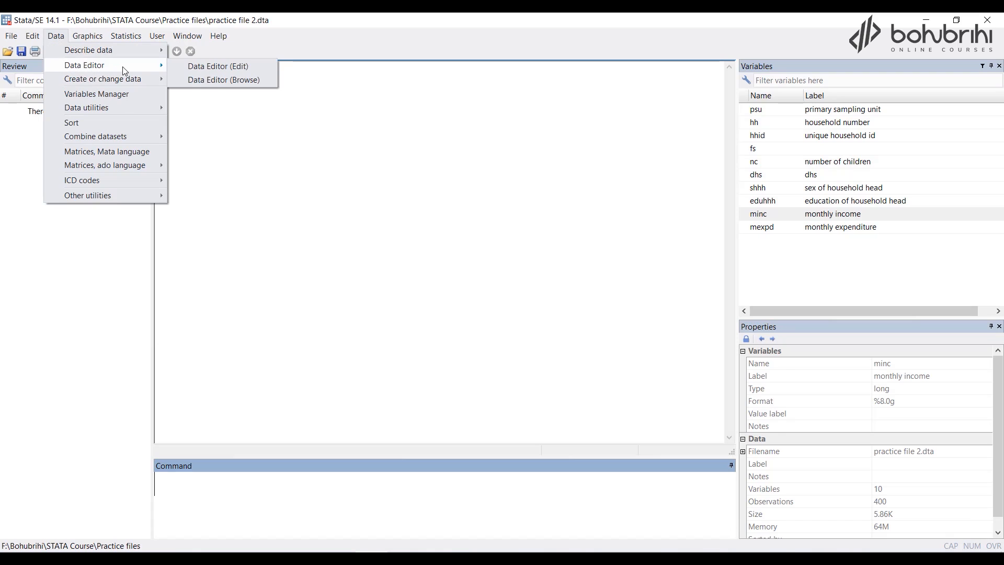
{"action": "left_click", "coordinate": [193, 121]}
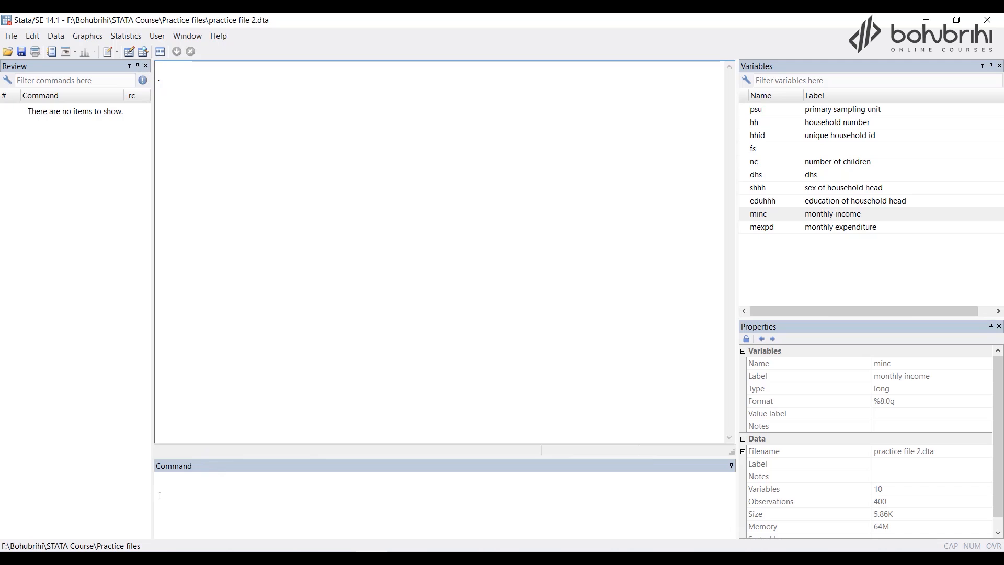
- View the full dataset in read-only mode with the browse command, and close the data view
{"action": "left_click", "coordinate": [177, 492]}
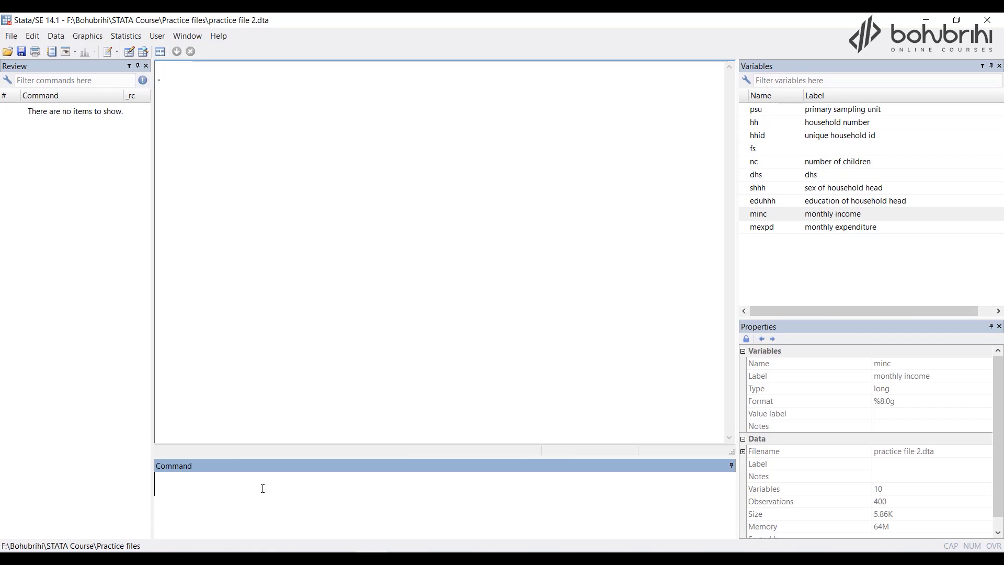
{"action": "type", "text": "browse"}
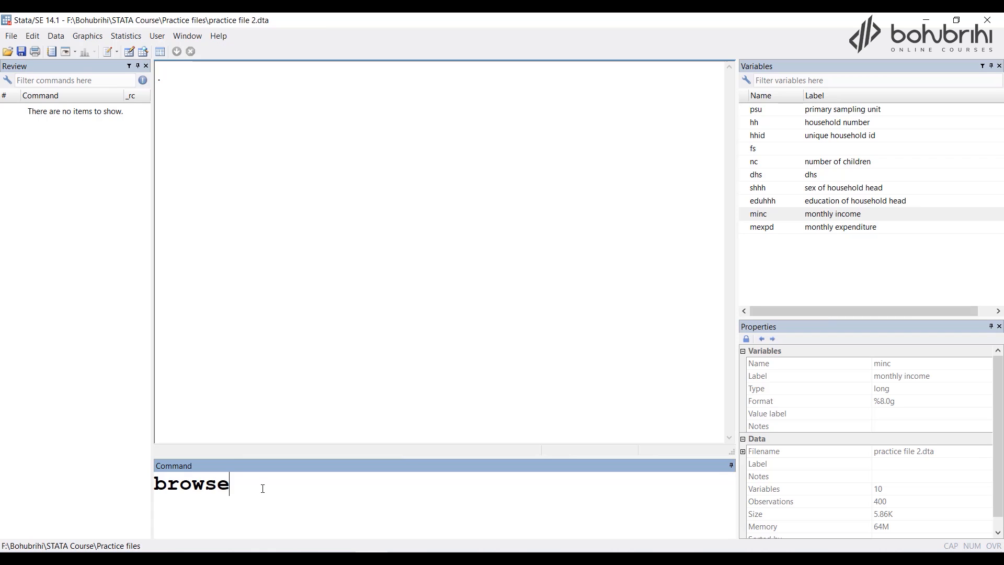
{"action": "key", "text": "Return"}
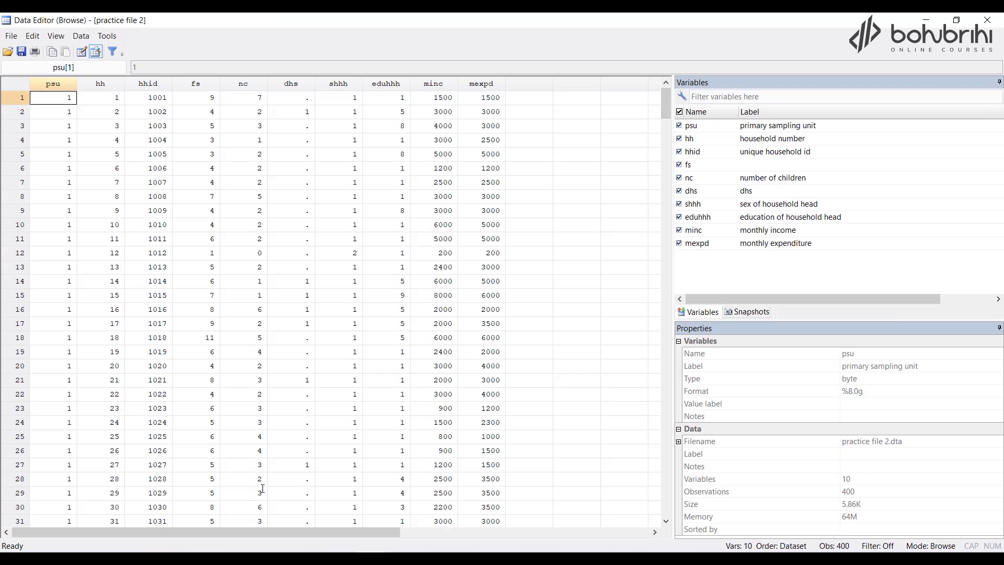
{"action": "left_click", "coordinate": [987, 21]}
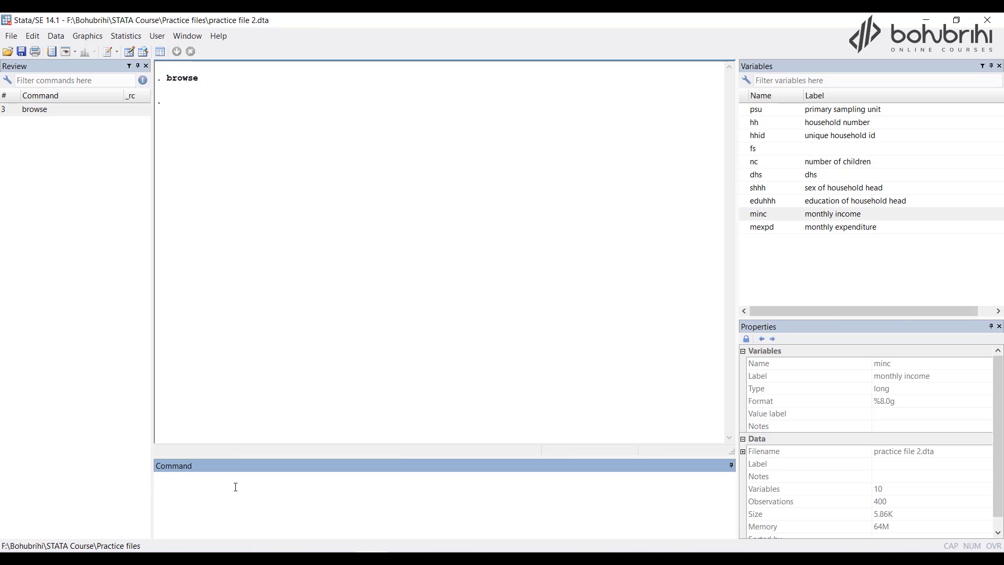
- View the full dataset using the abbreviated command br, and close the data view
{"action": "type", "text": "br"}
{"action": "key", "text": "Return"}
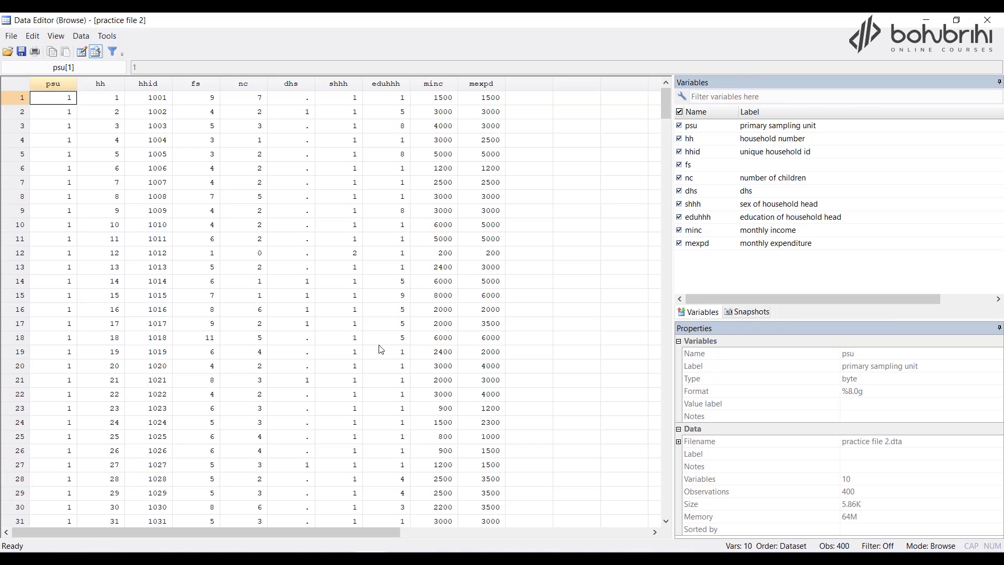
{"action": "left_click", "coordinate": [987, 20]}
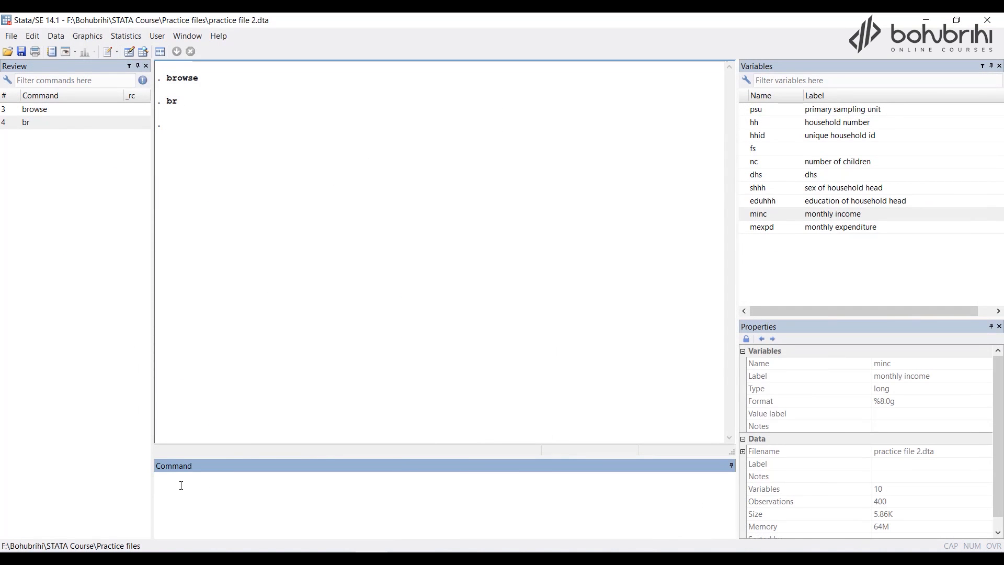
- Open the full dataset in editable mode with edit shortened to the command ed
{"action": "type", "text": "edit"}
{"action": "key", "text": "BackSpace"}
{"action": "key", "text": "BackSpace"}
{"action": "key", "text": "Return"}
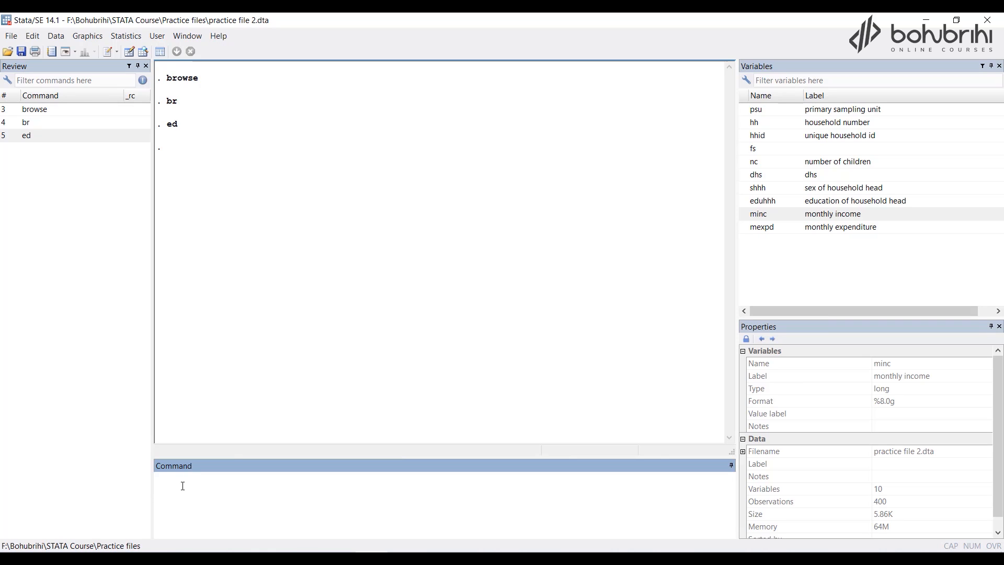
- Browse only the variables fs and nc with the command br fs nc, and close the data view
{"action": "type", "text": "br fs nc"}
{"action": "key", "text": "Return"}
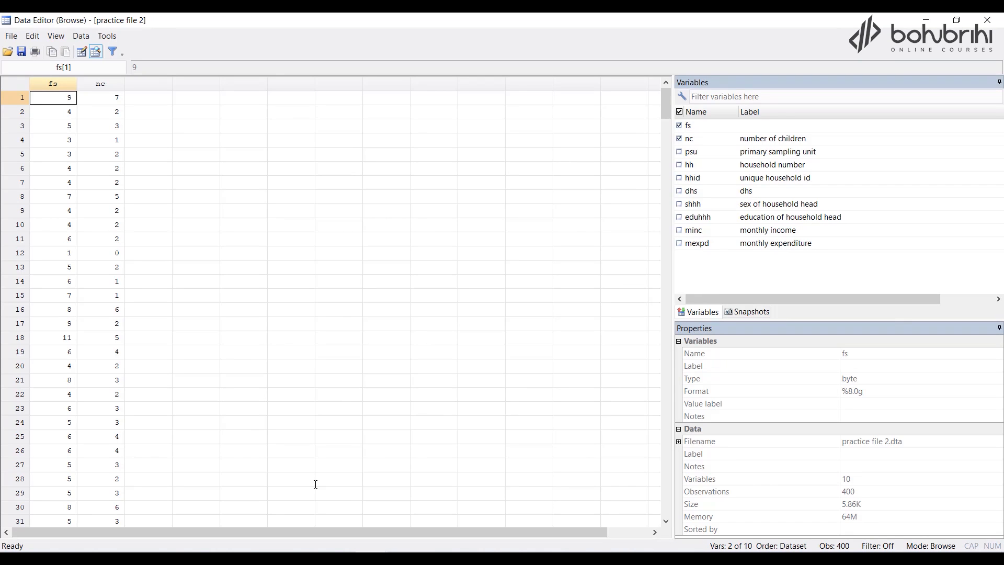
{"action": "left_click", "coordinate": [987, 20]}
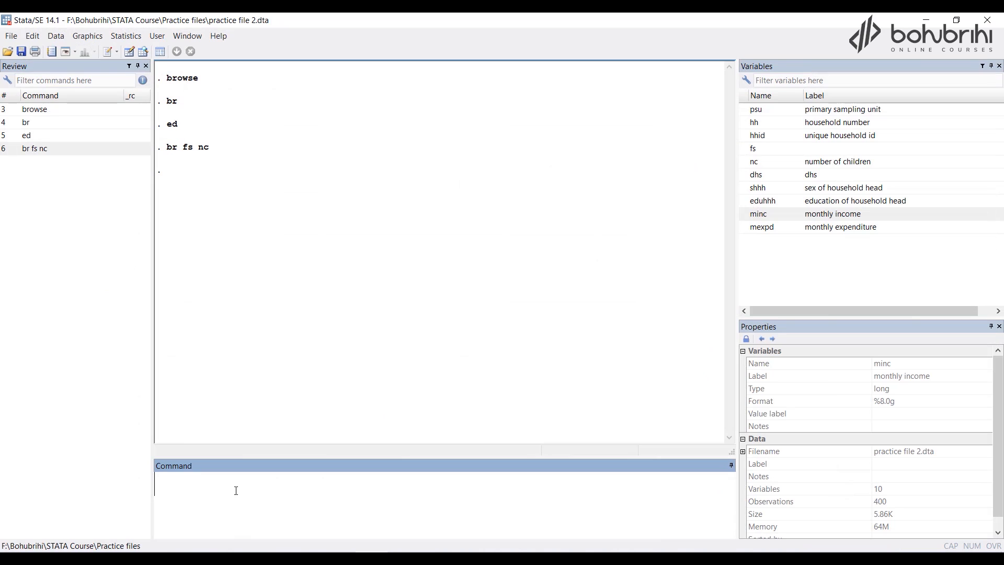
- Open only the variables fs and nc in editable mode with the command ed fs nc, and close the data view
{"action": "type", "text": "ed"}
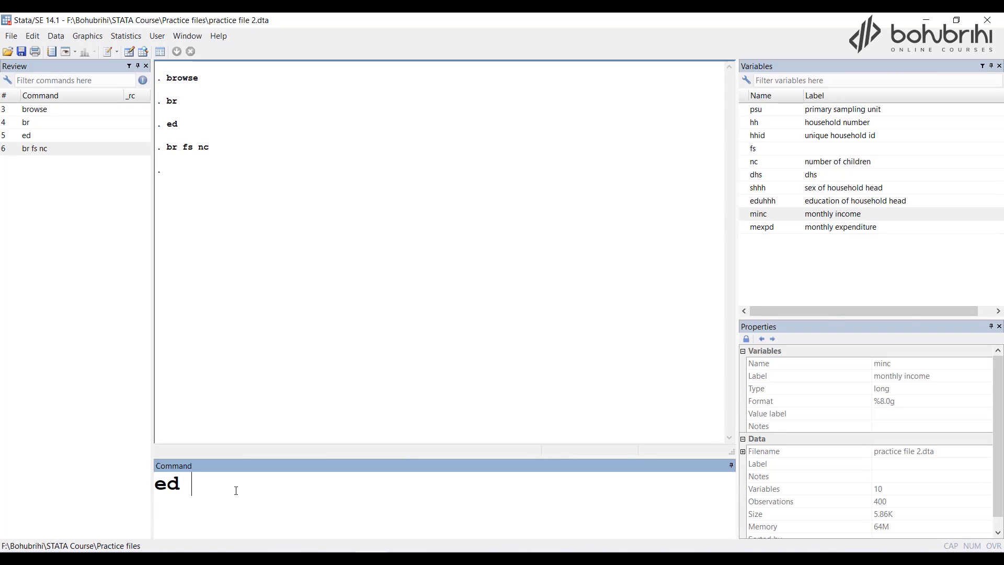
{"action": "mouse_move", "coordinate": [746, 165]}
{"action": "left_click", "coordinate": [745, 150]}
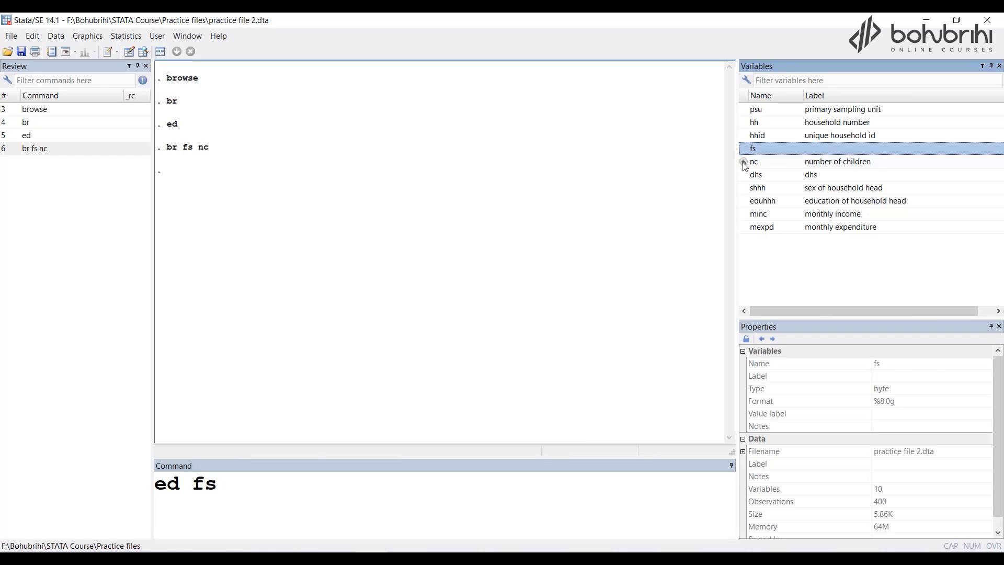
{"action": "left_click", "coordinate": [744, 162]}
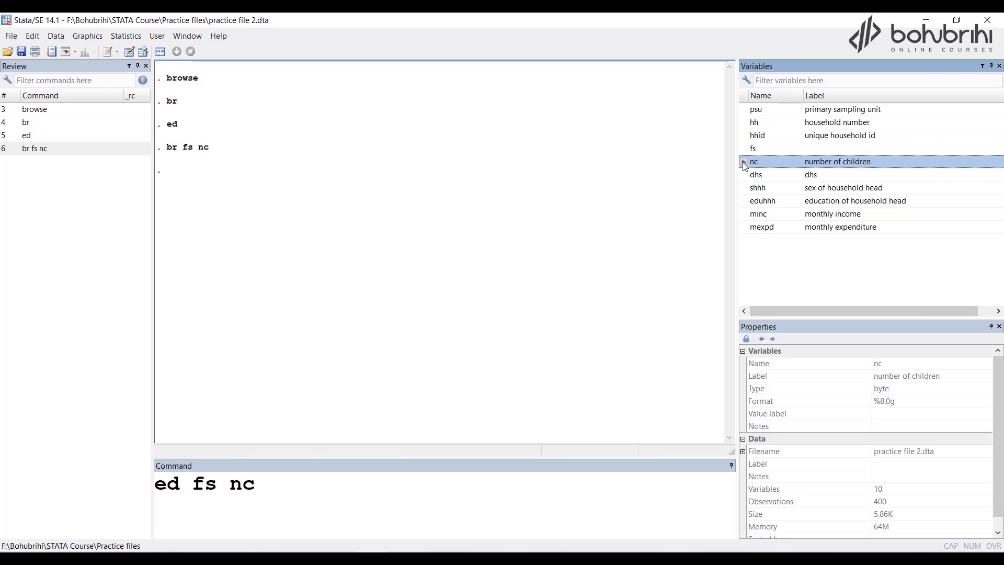
{"action": "left_click", "coordinate": [325, 484]}
{"action": "key", "text": "Return"}
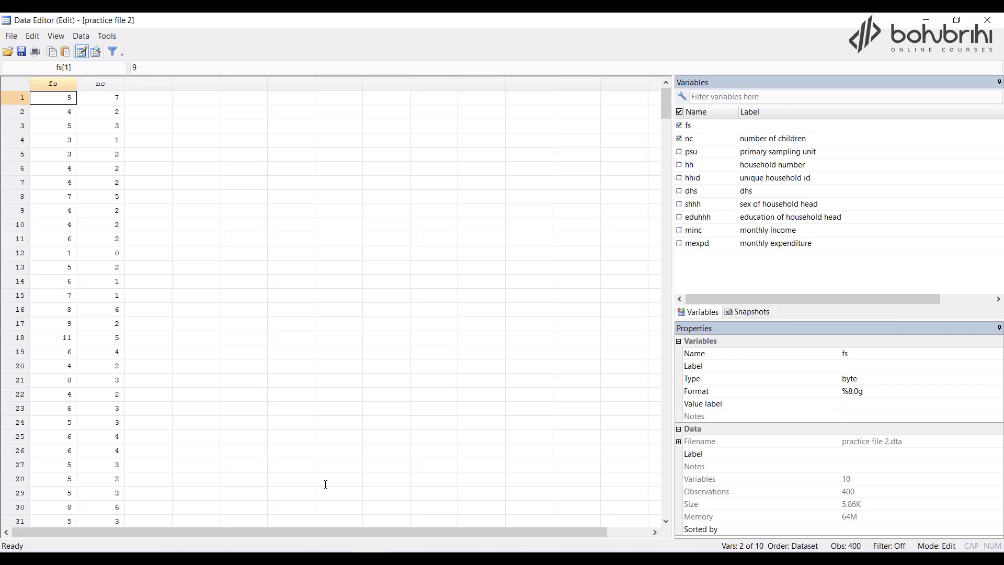
{"action": "left_click", "coordinate": [987, 21]}
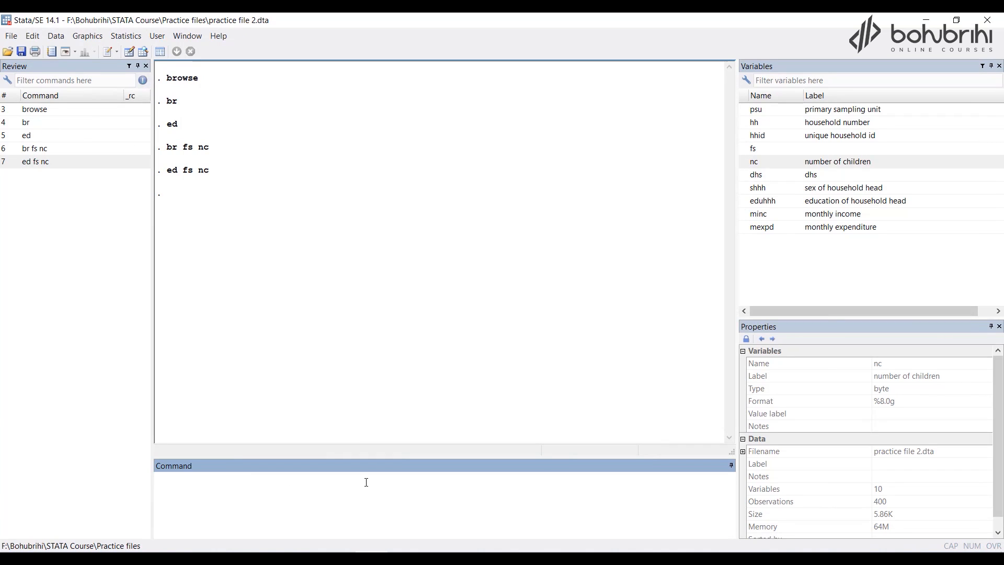
- Describe all variables in the dataset using describe shortened to the command des
{"action": "type", "text": "describe"}
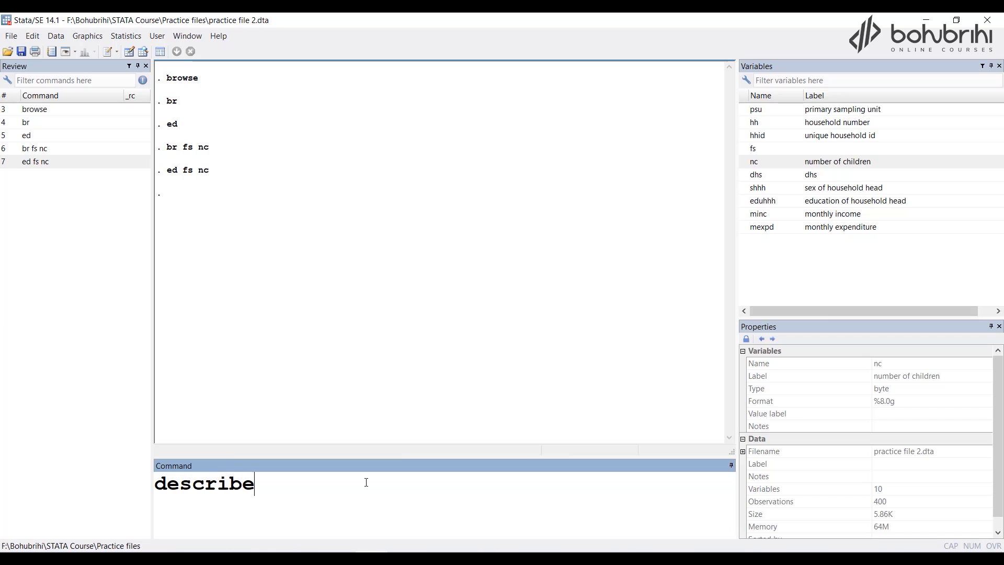
{"action": "key", "text": "BackSpace"}
{"action": "key", "text": "BackSpace"}
{"action": "key", "text": "BackSpace"}
{"action": "key", "text": "BackSpace"}
{"action": "key", "text": "BackSpace"}
{"action": "key", "text": "Return"}
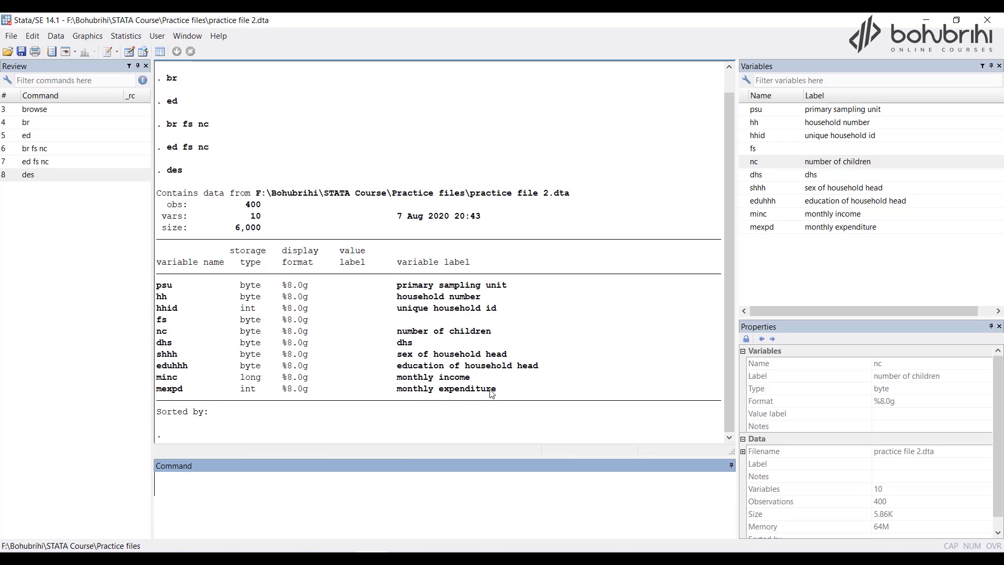
- Inspect all variables using inspect shortened to the command ins, and page through the output to the end
{"action": "type", "text": "inspect"}
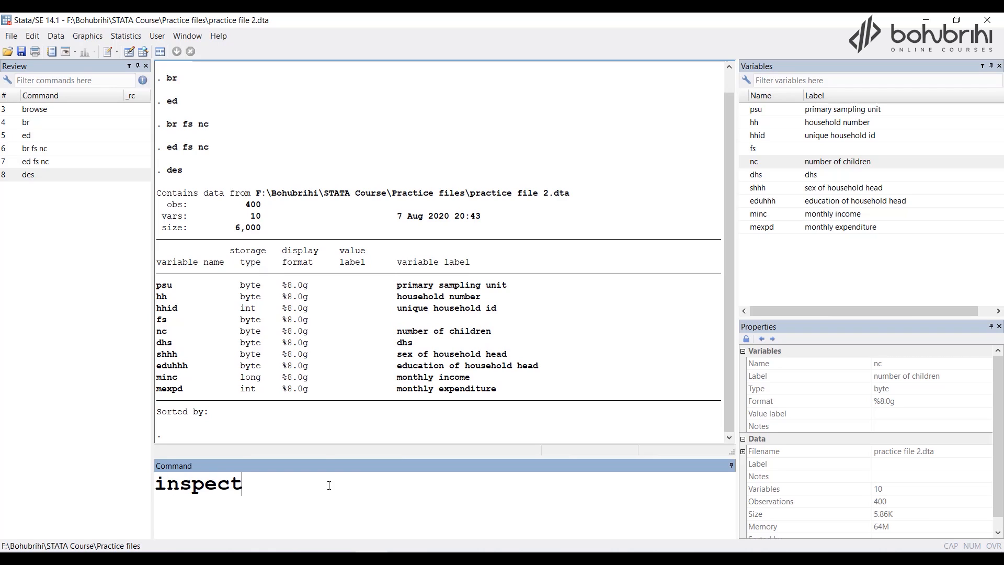
{"action": "key", "text": "BackSpace"}
{"action": "key", "text": "BackSpace"}
{"action": "key", "text": "BackSpace"}
{"action": "key", "text": "BackSpace"}
{"action": "key", "text": "Return"}
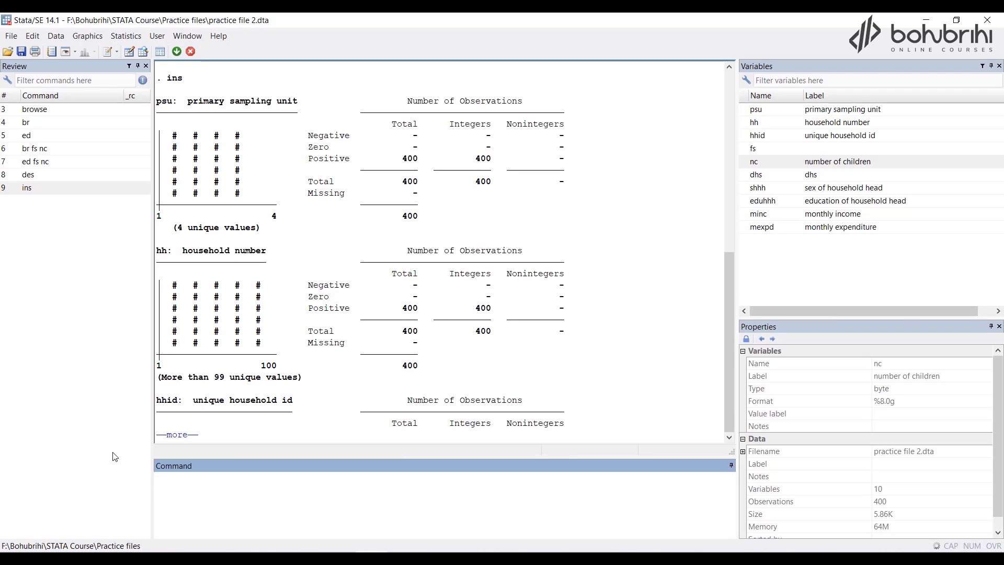
{"action": "left_click", "coordinate": [182, 436]}
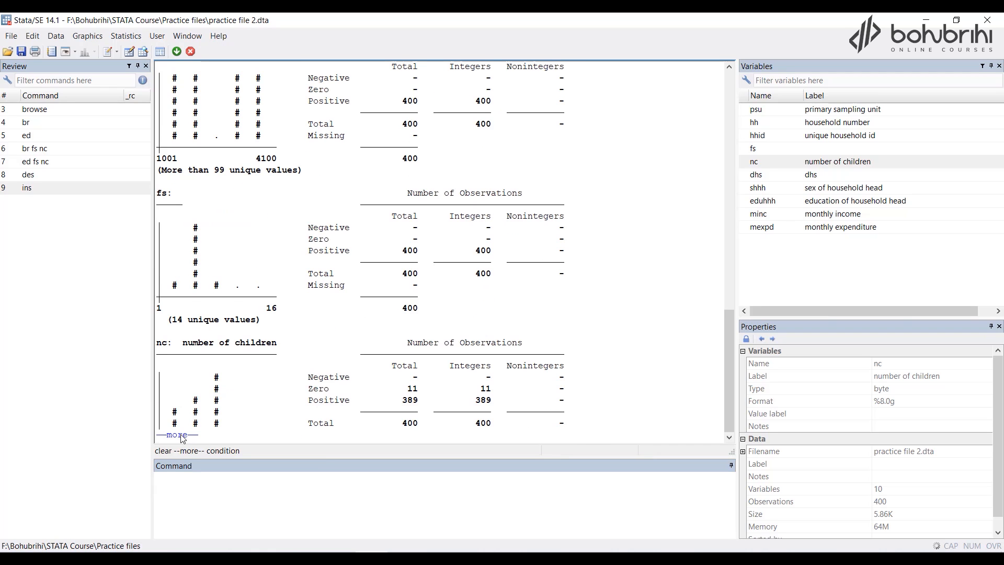
{"action": "left_click", "coordinate": [182, 436]}
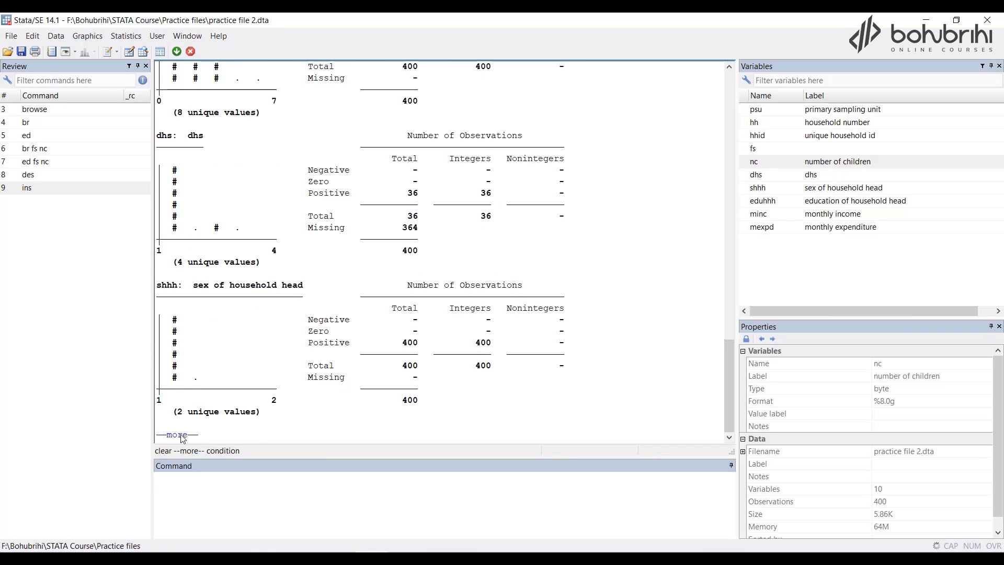
{"action": "left_click", "coordinate": [182, 436]}
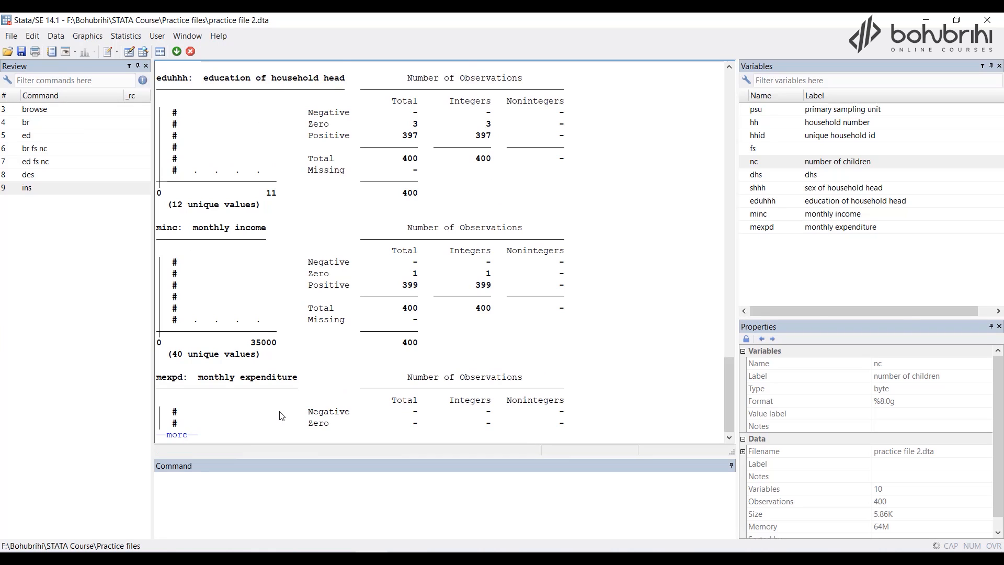
{"action": "key", "text": "space"}
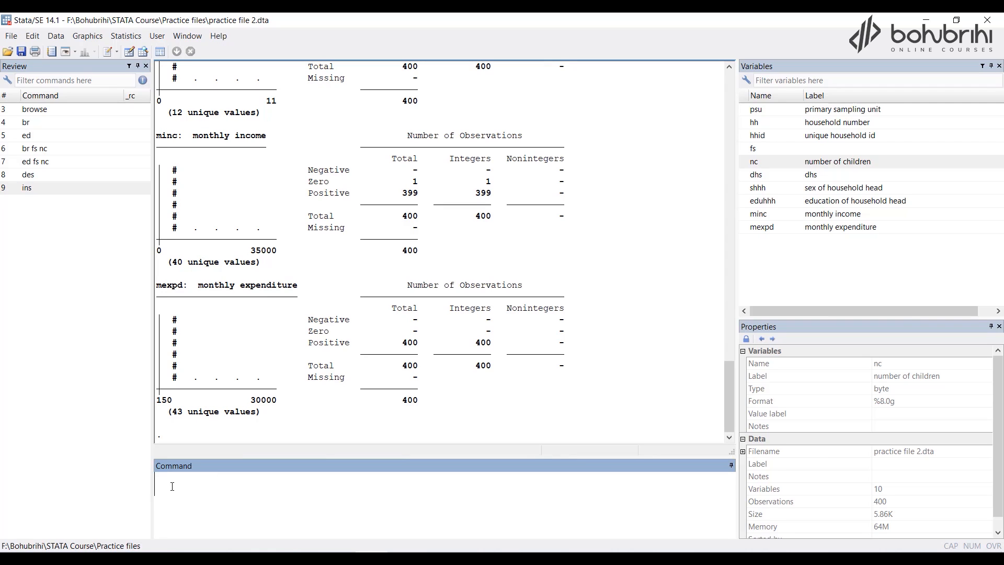
- Describe only the variables nc and fs with the command des nc fs
{"action": "type", "text": "des"}
{"action": "left_click", "coordinate": [744, 162]}
{"action": "left_click", "coordinate": [744, 148]}
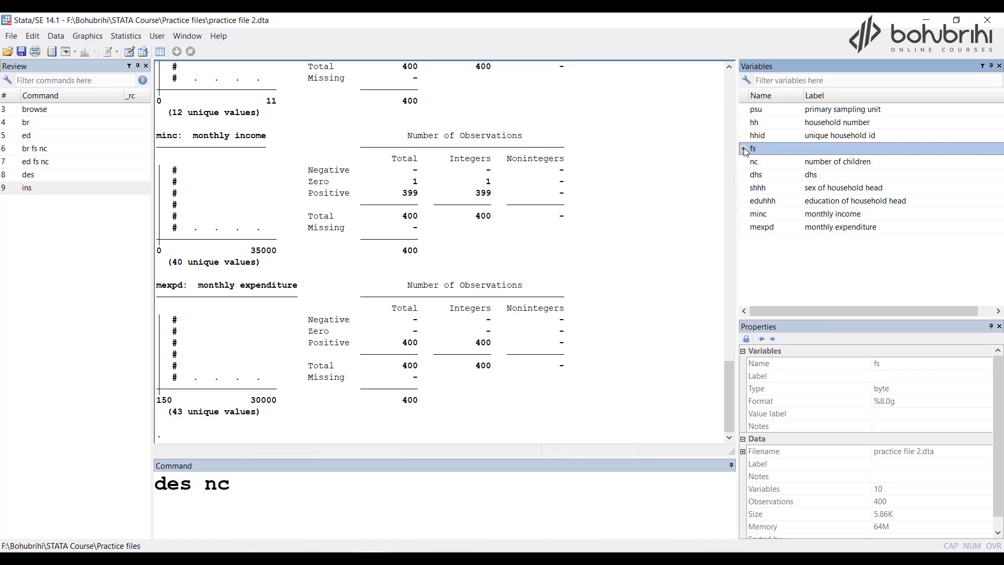
{"action": "left_click", "coordinate": [321, 490]}
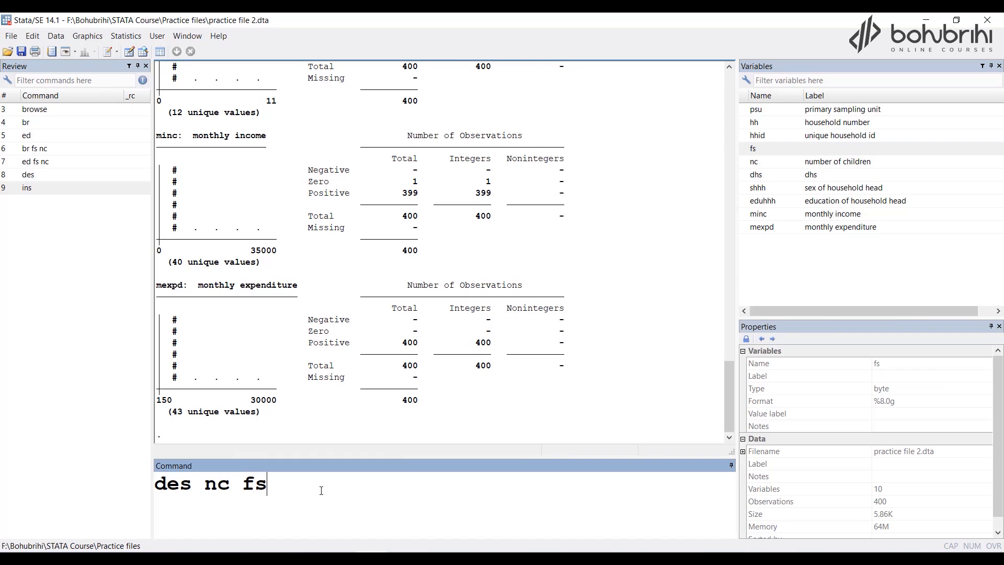
{"action": "key", "text": "Return"}
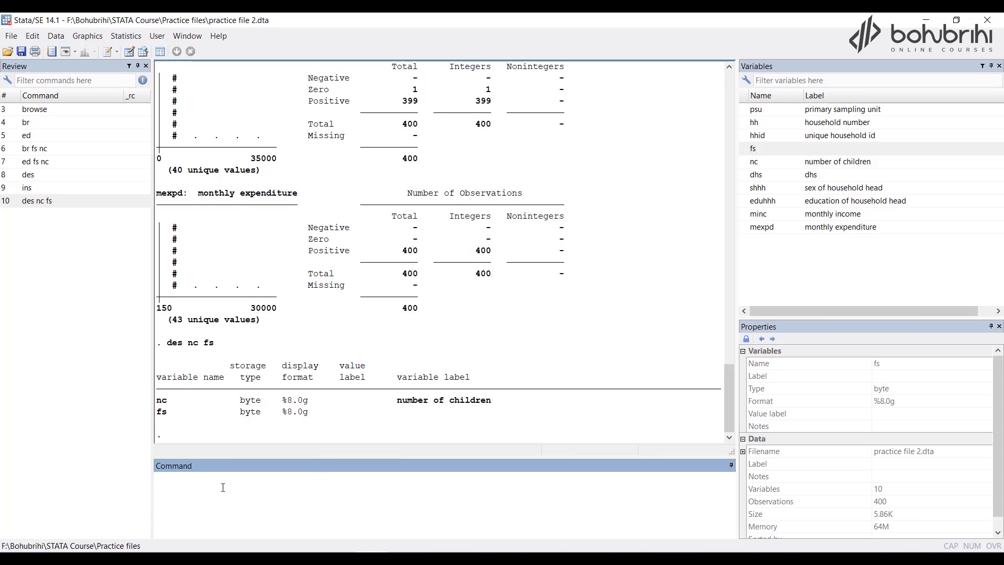
- Inspect only the variables fs and nc with the command ins fs nc
{"action": "type", "text": "ins"}
{"action": "left_click", "coordinate": [744, 149]}
{"action": "left_click", "coordinate": [744, 160]}
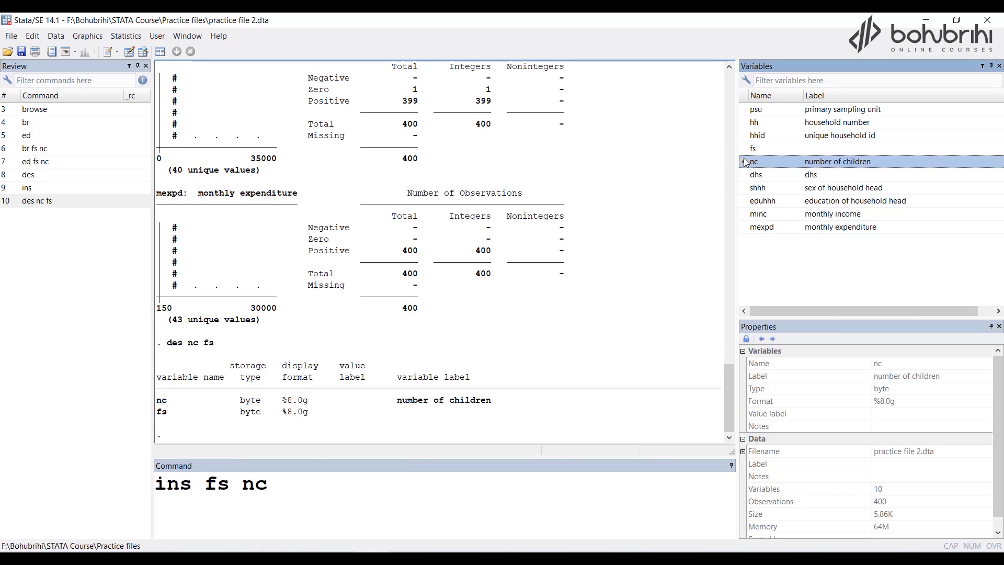
{"action": "left_click", "coordinate": [333, 489]}
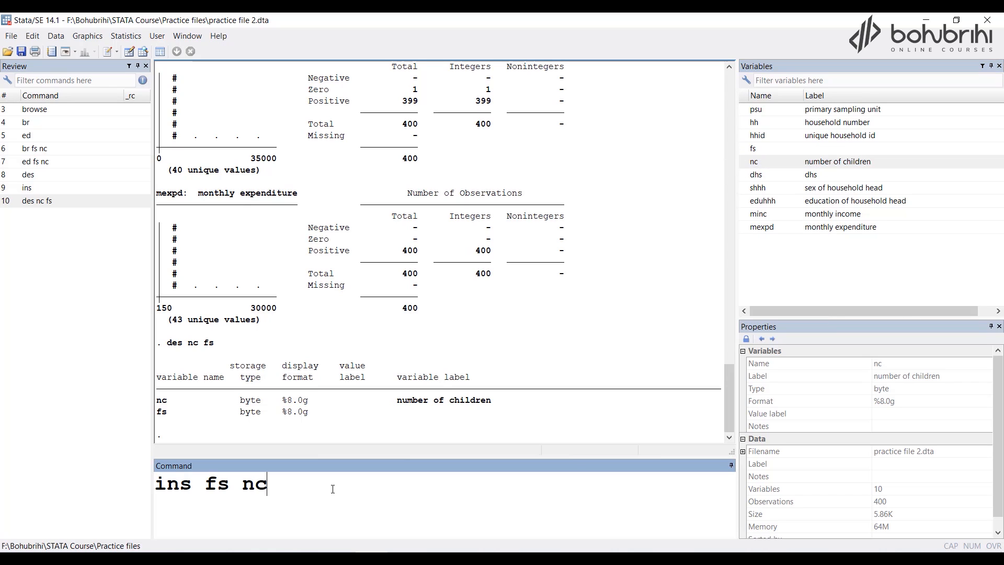
{"action": "key", "text": "Return"}
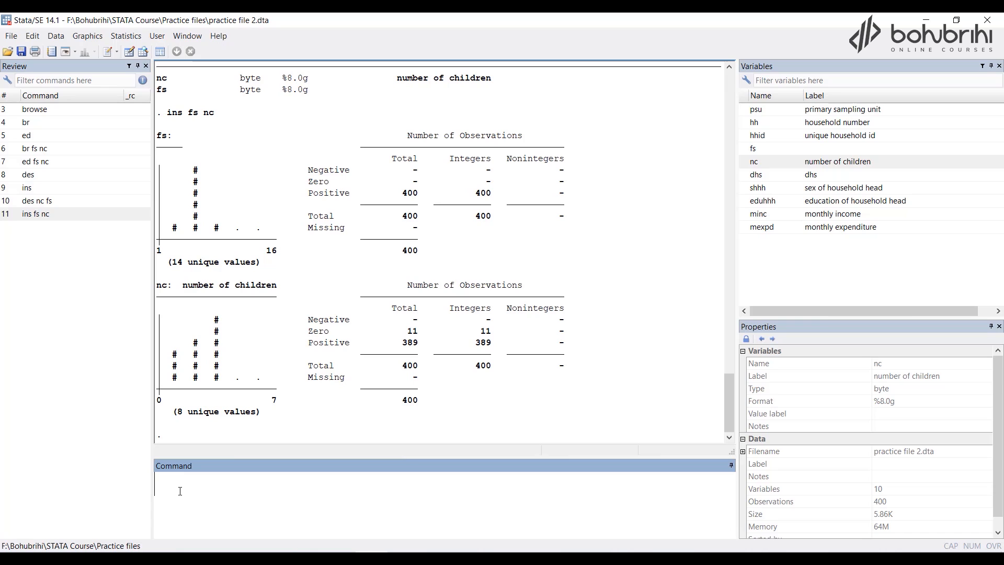
- Generate the codebook for all variables with the command codebook, and page through the output to the end
{"action": "type", "text": "codebook"}
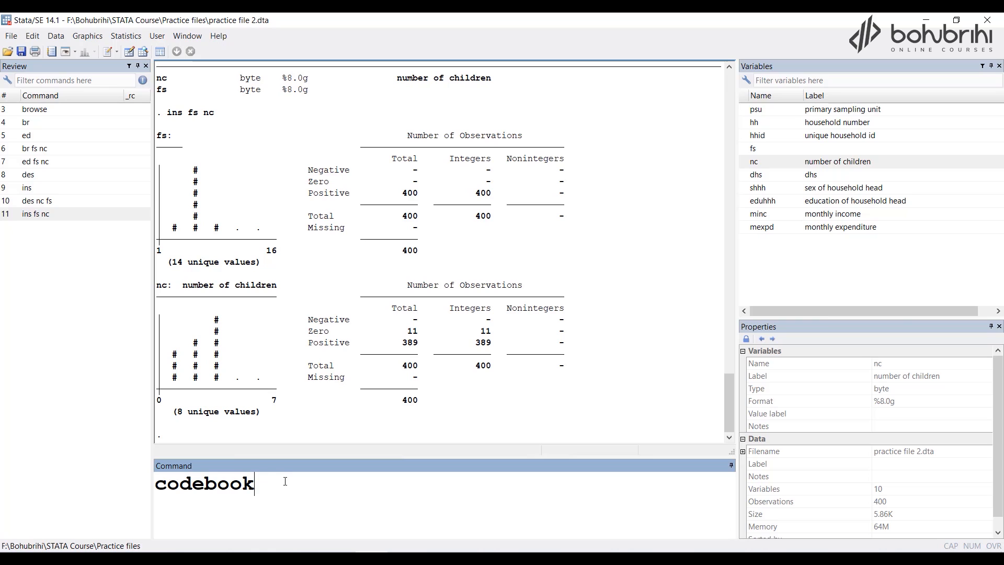
{"action": "key", "text": "Return"}
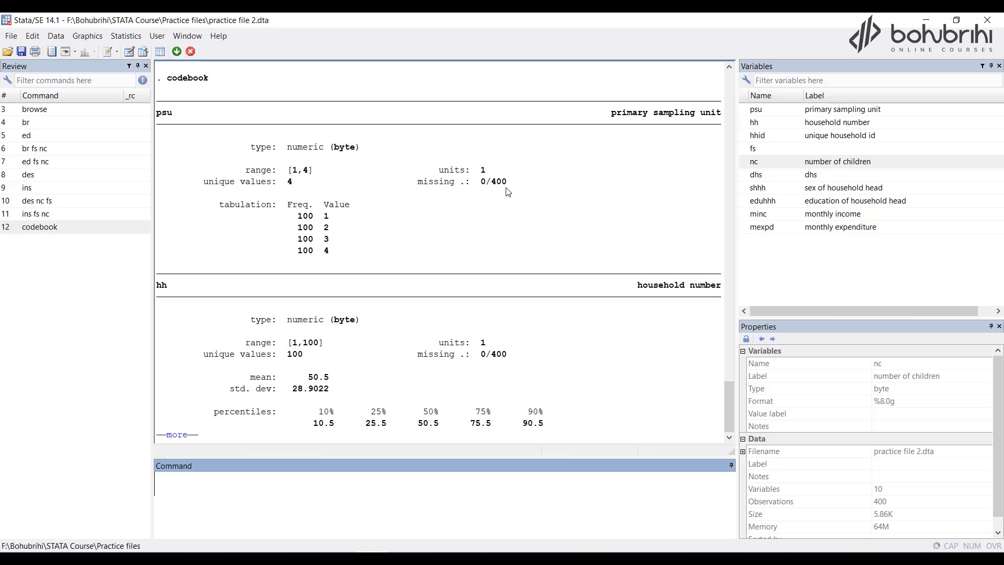
{"action": "left_click", "coordinate": [176, 435]}
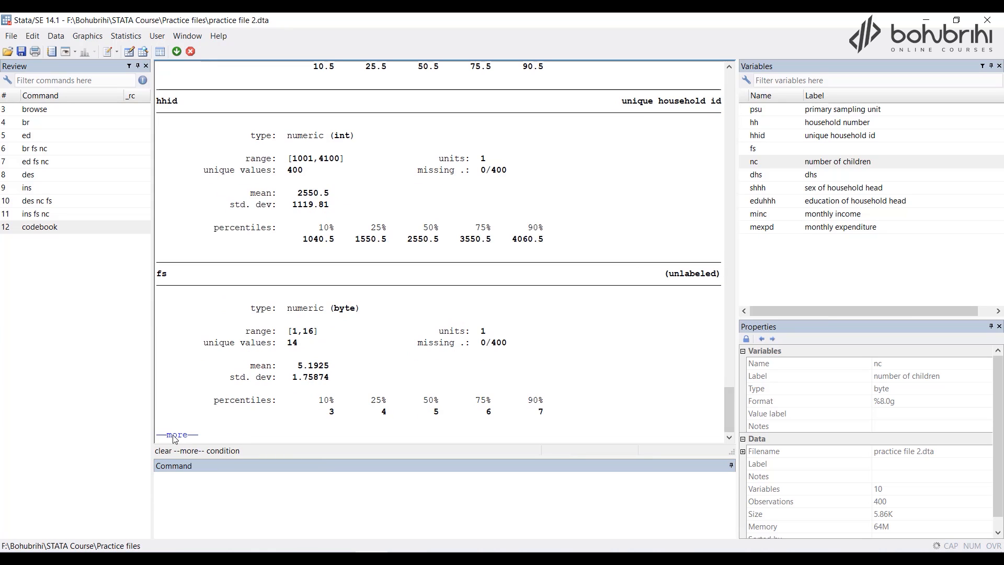
{"action": "left_click", "coordinate": [176, 435]}
{"action": "left_click", "coordinate": [176, 436]}
{"action": "left_click", "coordinate": [177, 436]}
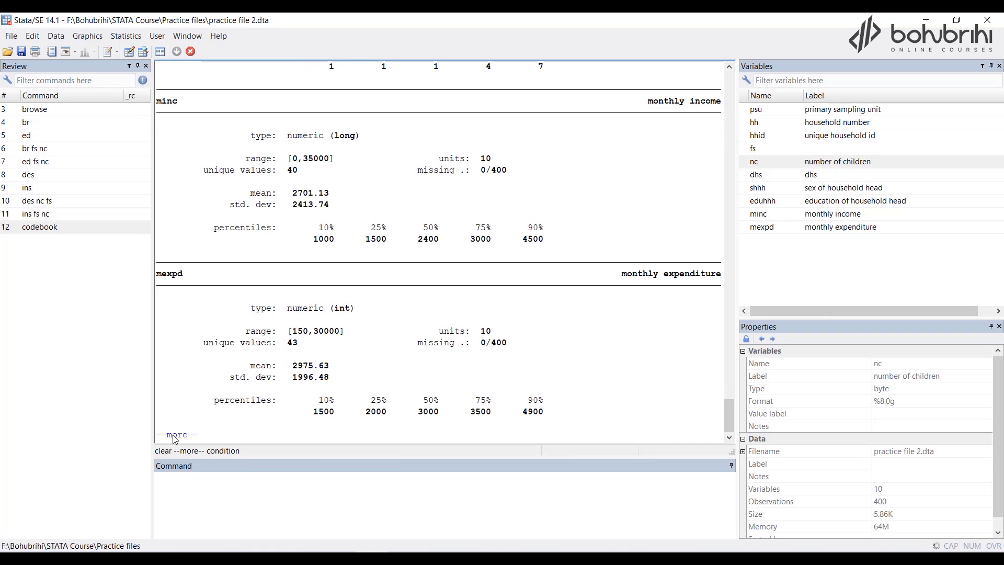
{"action": "left_click", "coordinate": [176, 435]}
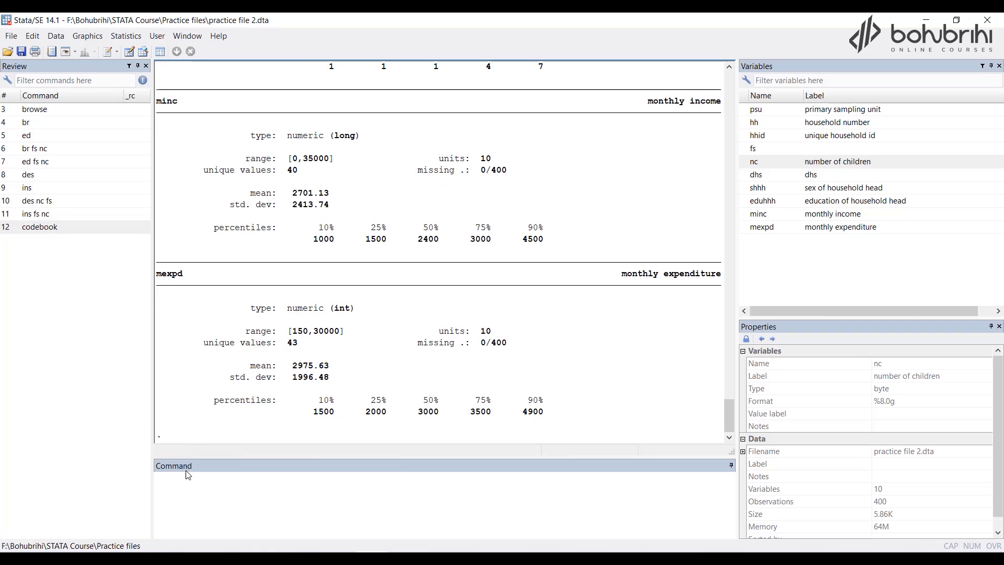
- Generate the codebook for only fs and nc by extending the previous command to codebook fs nc, and page to the end
{"action": "left_click", "coordinate": [176, 485]}
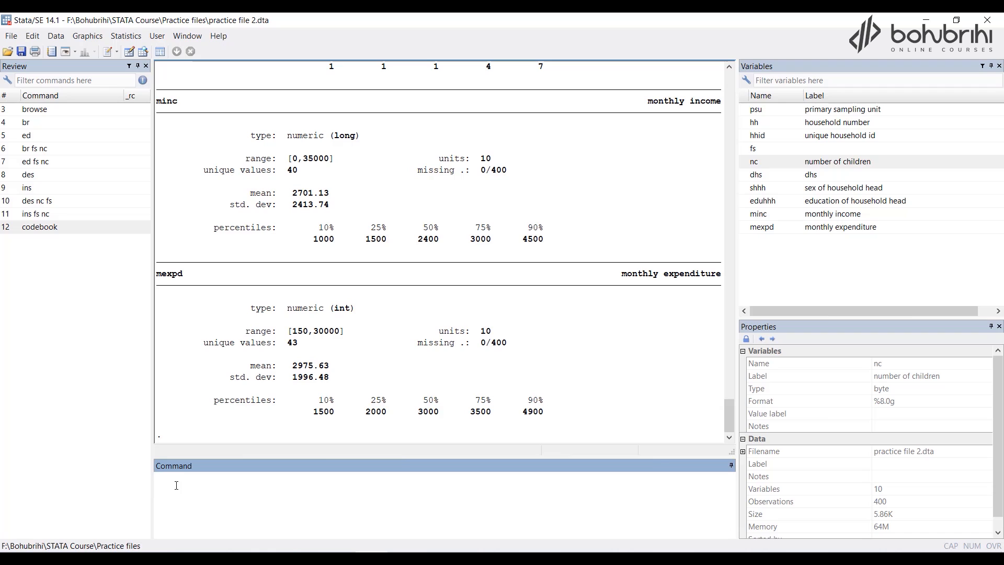
{"action": "left_click", "coordinate": [66, 229]}
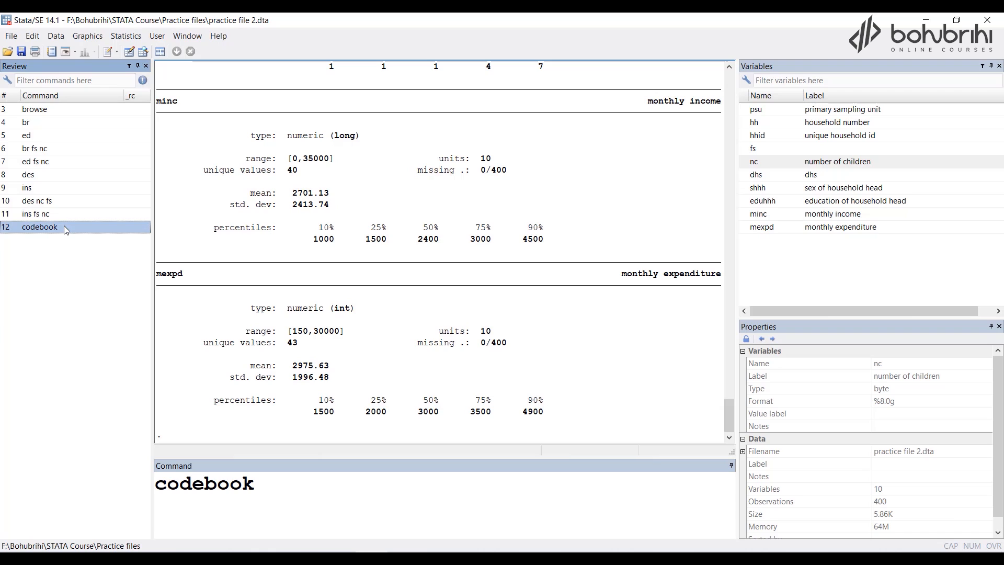
{"action": "left_click", "coordinate": [284, 485]}
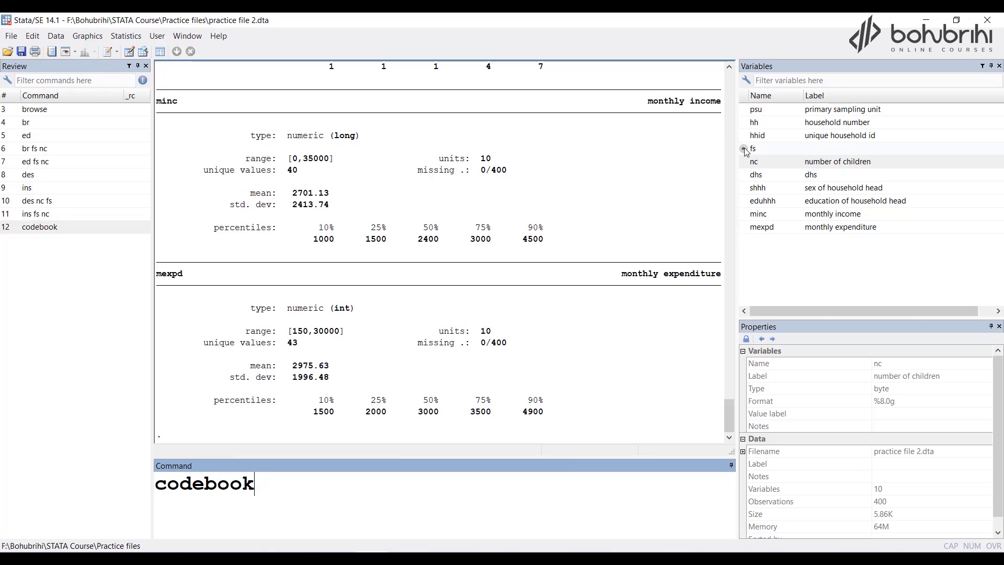
{"action": "left_click", "coordinate": [745, 149]}
{"action": "left_click", "coordinate": [747, 162]}
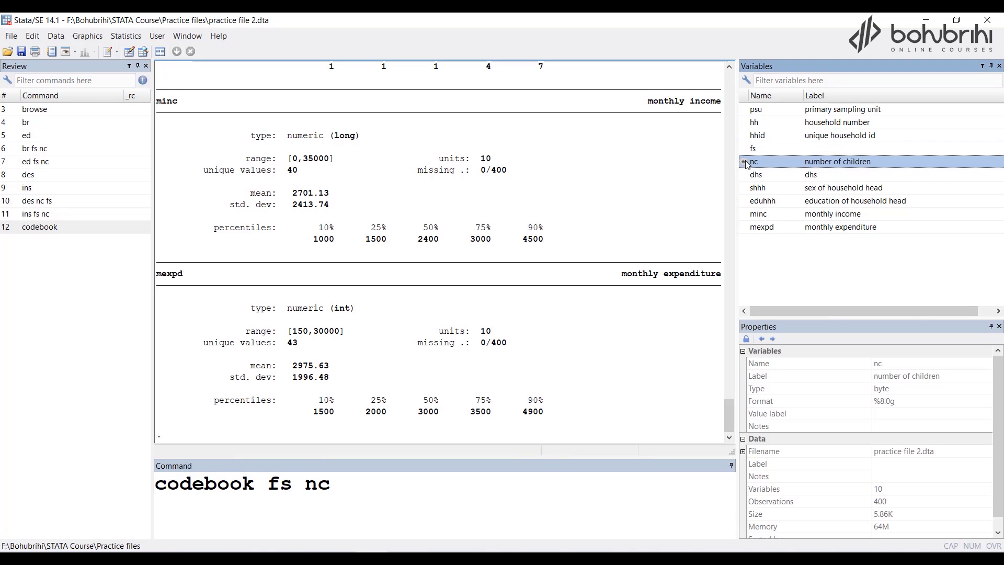
{"action": "left_click", "coordinate": [448, 504]}
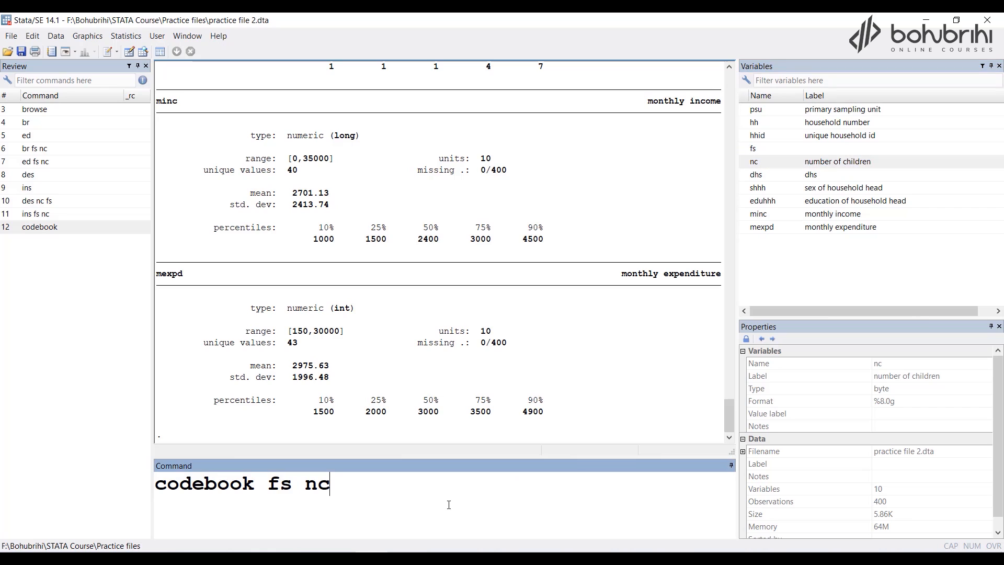
{"action": "key", "text": "Return"}
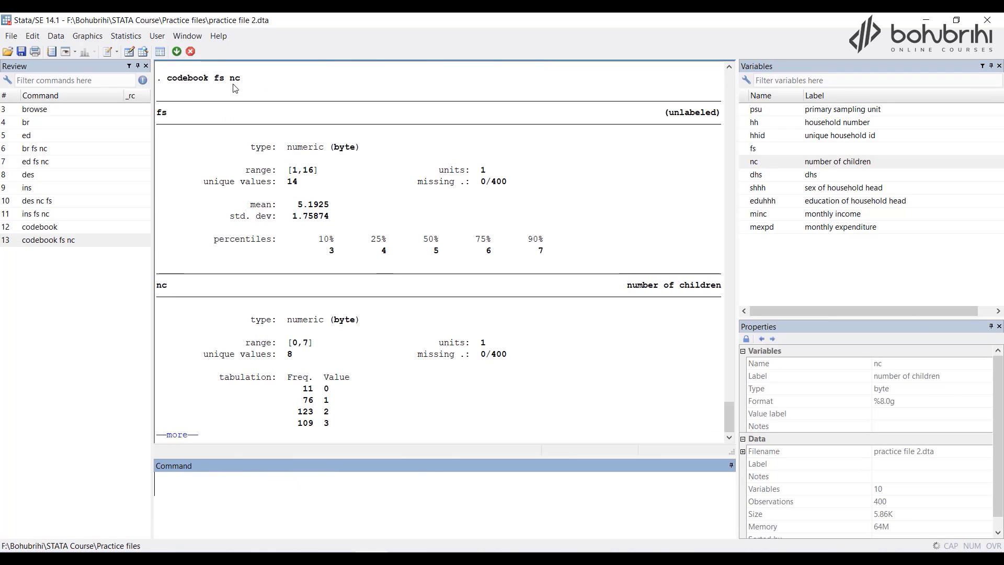
{"action": "left_click", "coordinate": [177, 436]}
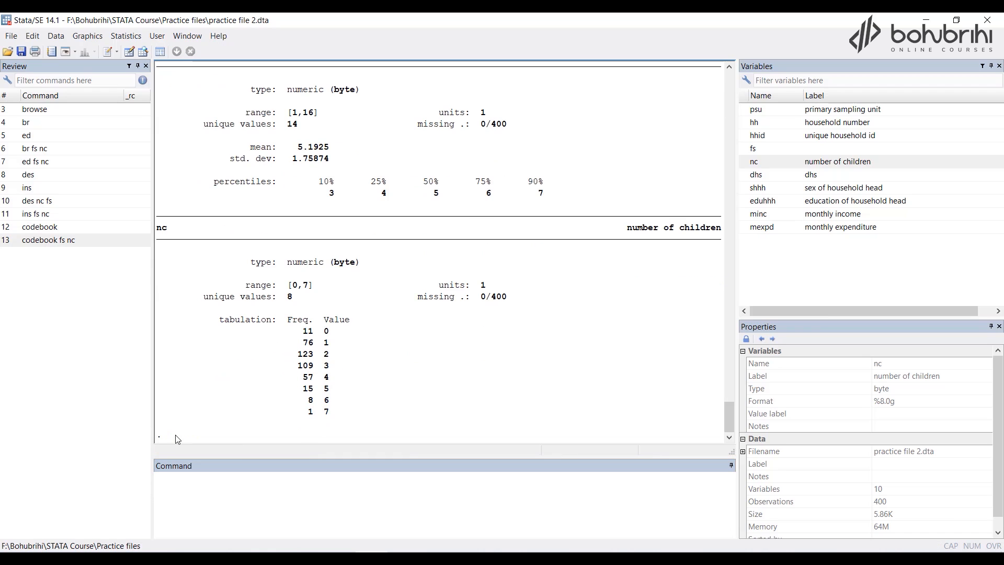
- Count the observations in the dataset with the command count
{"action": "left_click", "coordinate": [852, 325]}
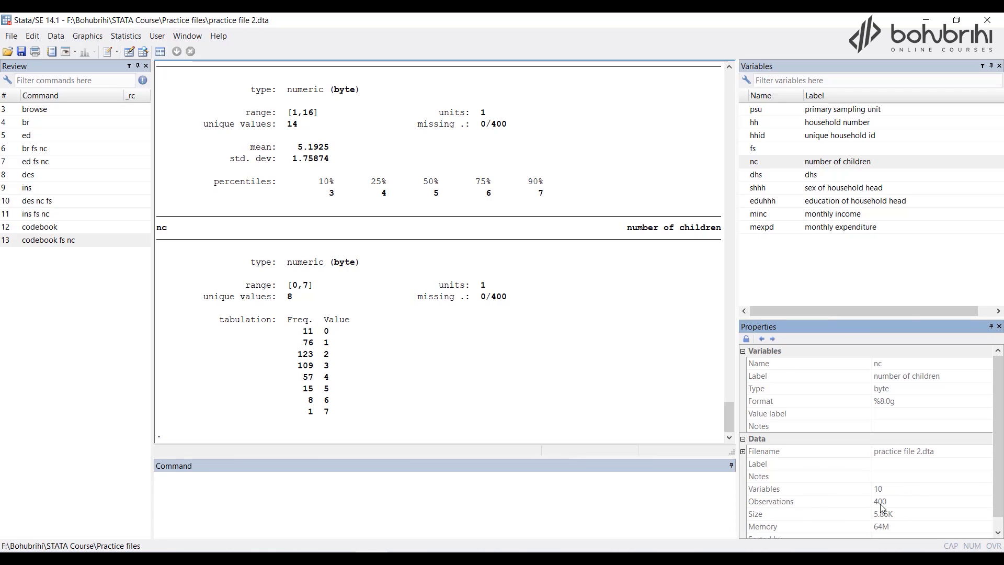
{"action": "left_click", "coordinate": [190, 485]}
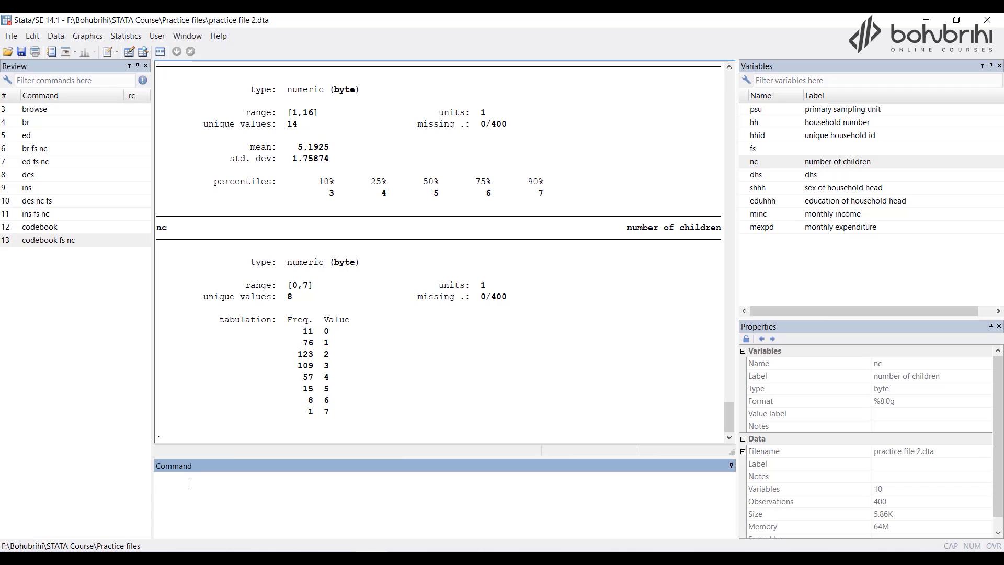
{"action": "type", "text": "count"}
{"action": "key", "text": "Return"}
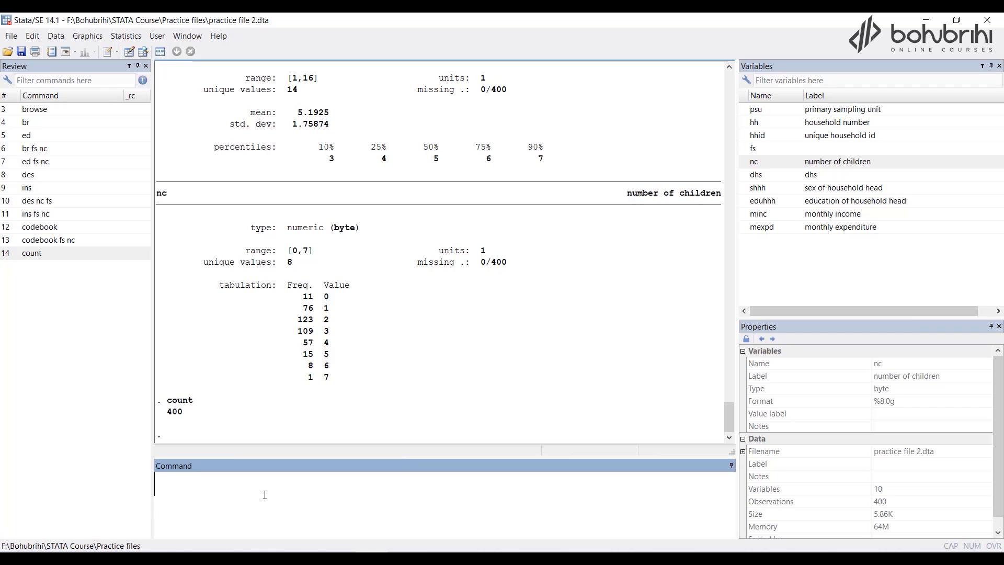
- Calculate the mean of the monthly income variable with the command tabstat minc
{"action": "type", "text": "tabsta"}
{"action": "key", "text": "BackSpace"}
{"action": "type", "text": "tat"}
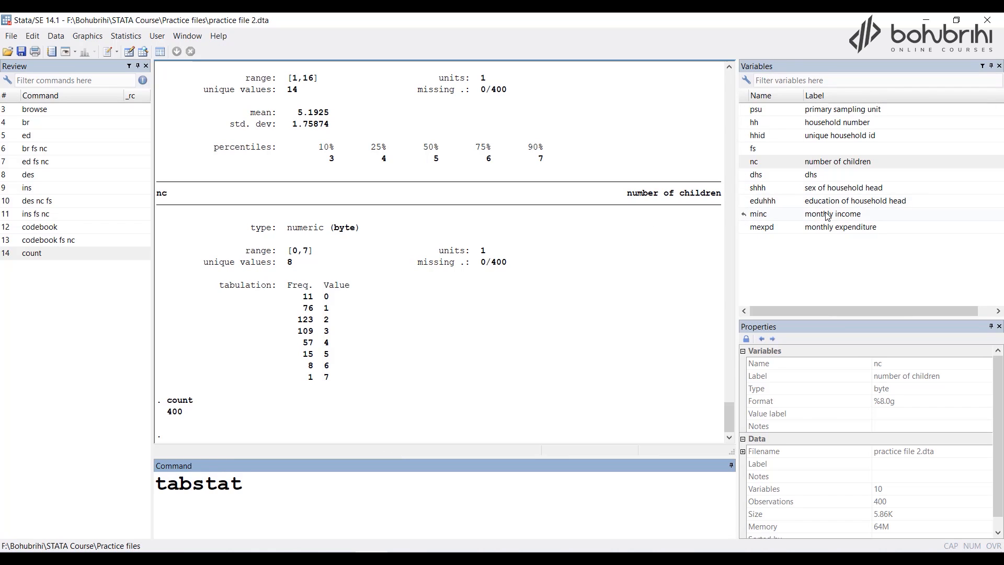
{"action": "left_click", "coordinate": [744, 215]}
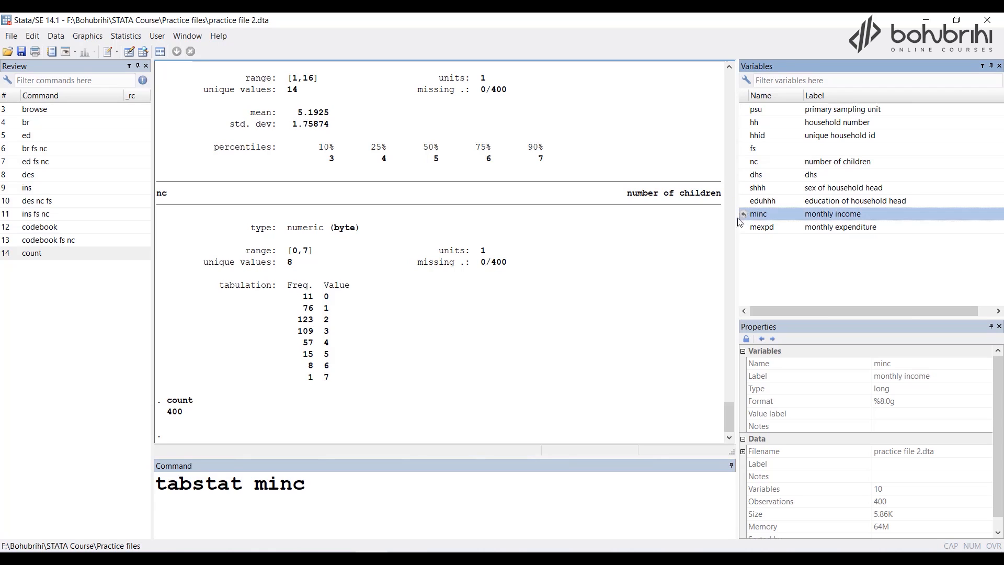
{"action": "left_click", "coordinate": [373, 489]}
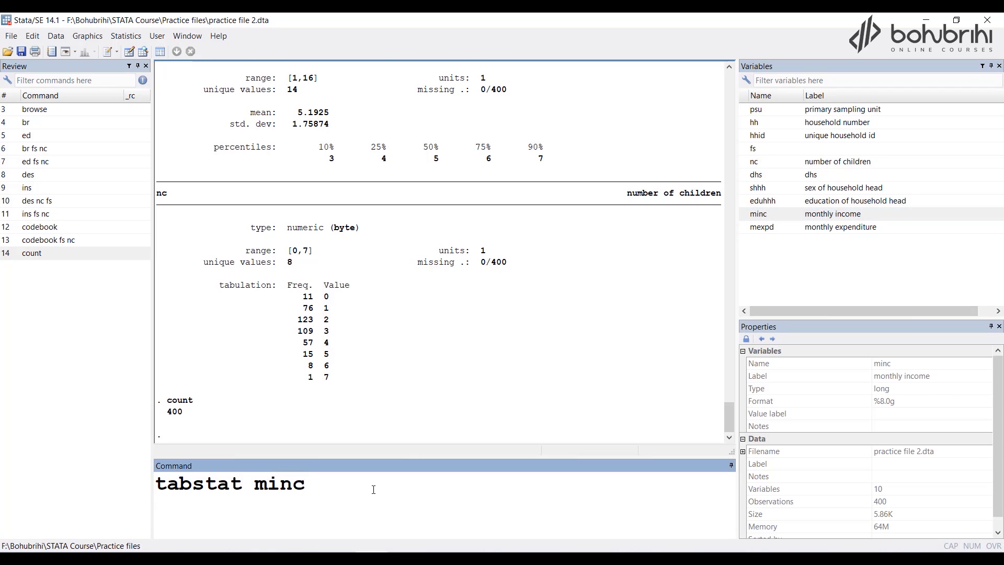
{"action": "key", "text": "Return"}
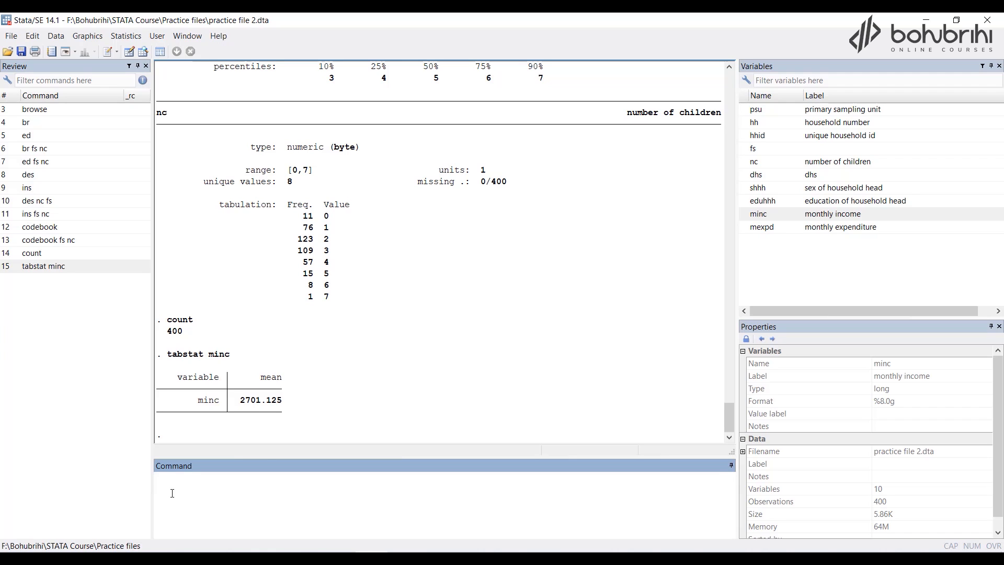
- Browse observations 10 to 20 for all variables with the command br in 10/20, and close the data browser
{"action": "type", "text": "br in"}
{"action": "type", "text": "10/20"}
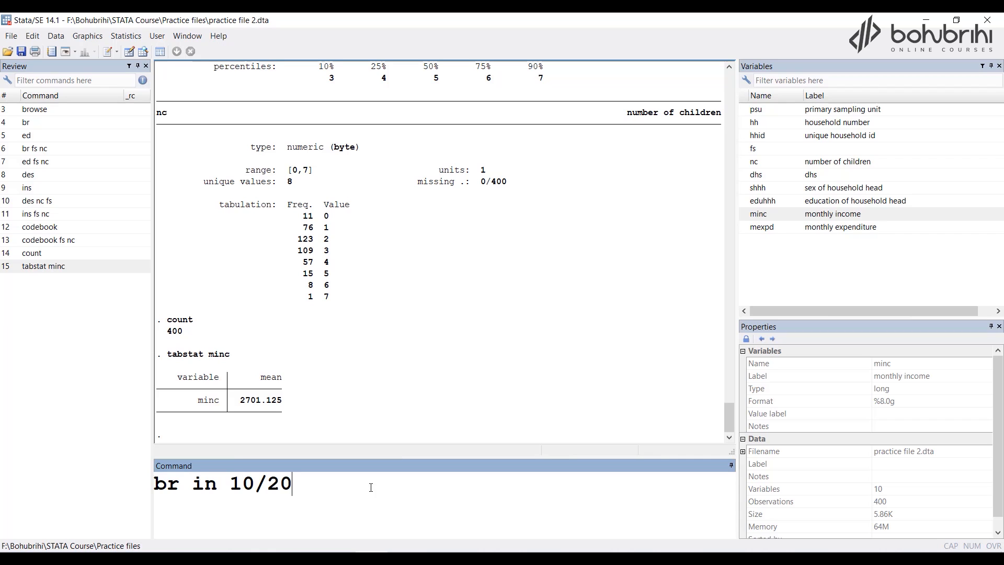
{"action": "key", "text": "Return"}
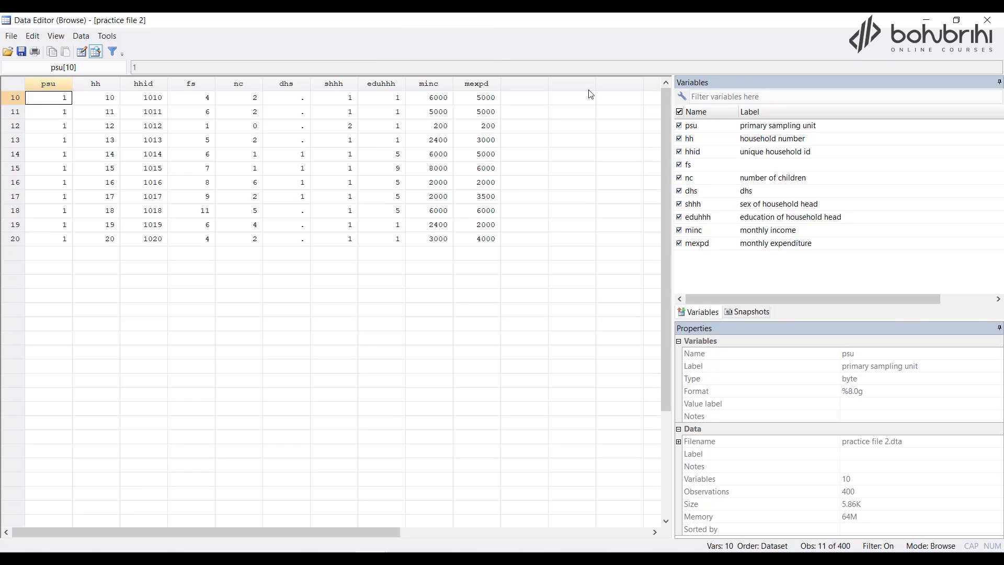
{"action": "left_click", "coordinate": [988, 20]}
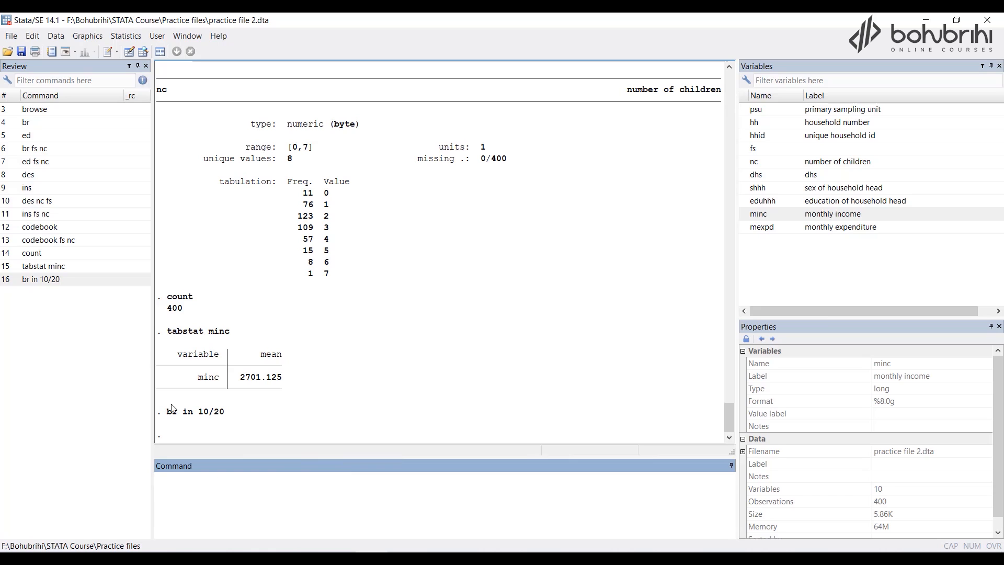
- Browse only minc for observations 10 to 20 by changing the previous command to br minc in 10/20, and close the data browser
{"action": "left_click", "coordinate": [46, 281]}
{"action": "left_click", "coordinate": [180, 481]}
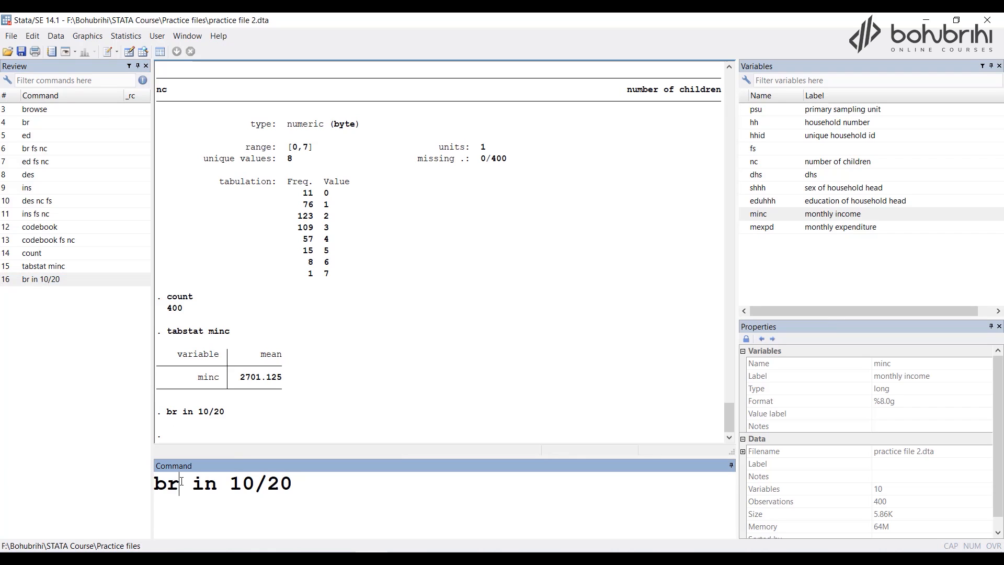
{"action": "type", "text": "minc"}
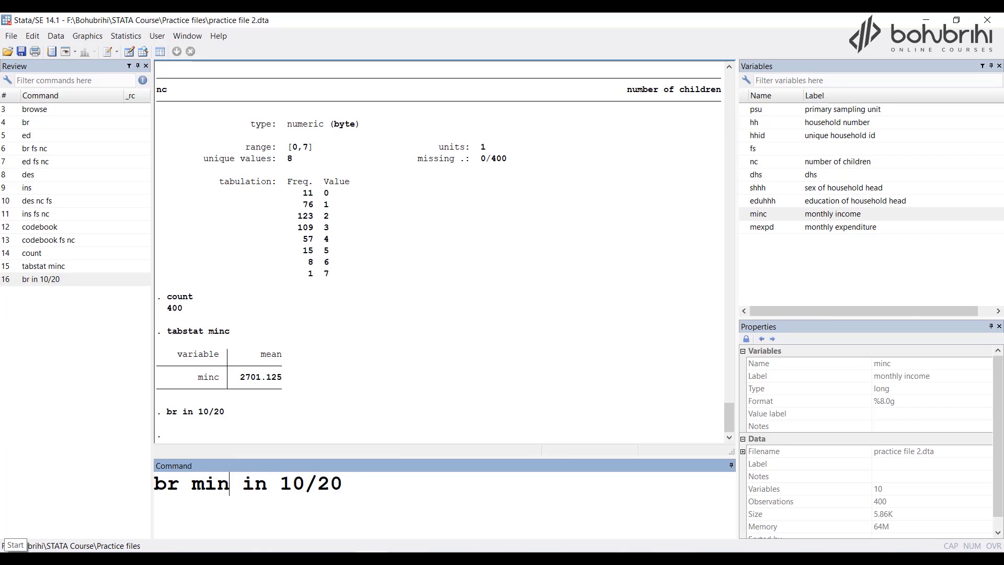
{"action": "key", "text": "Right"}
{"action": "key", "text": "Right"}
{"action": "key", "text": "Right"}
{"action": "key", "text": "Right"}
{"action": "key", "text": "Right"}
{"action": "key", "text": "Right"}
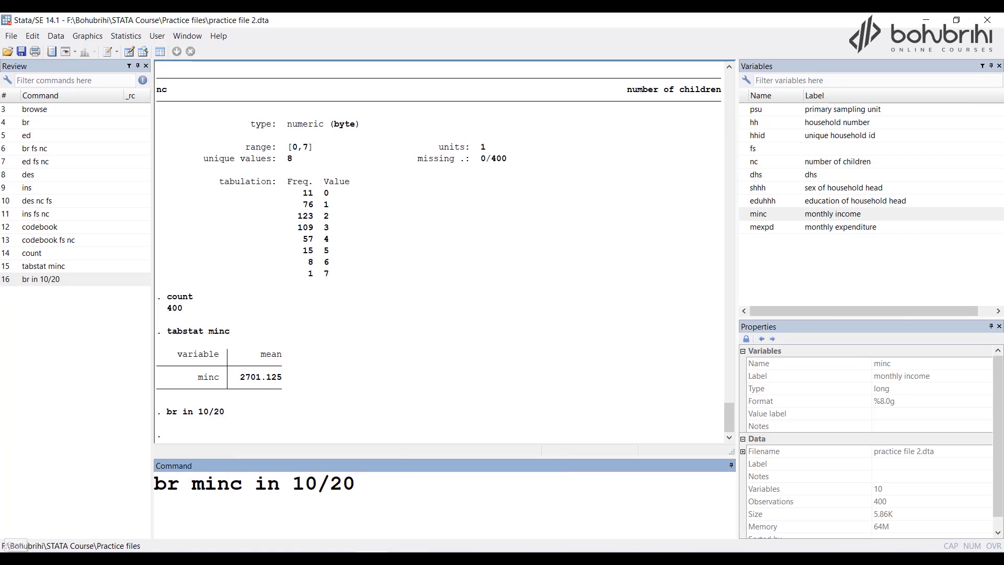
{"action": "key", "text": "Right"}
{"action": "key", "text": "Right"}
{"action": "key", "text": "Right"}
{"action": "key", "text": "Return"}
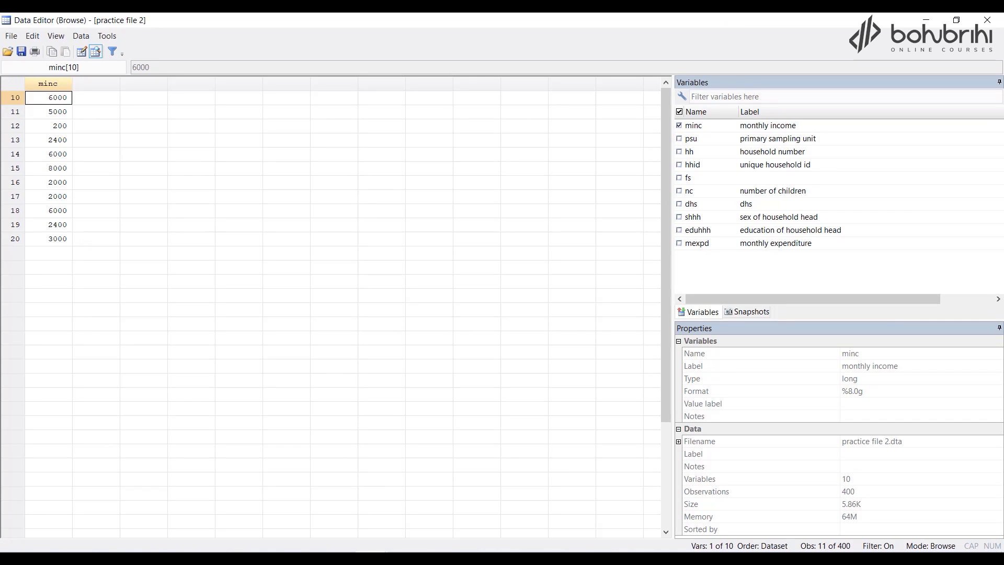
{"action": "left_click", "coordinate": [988, 22]}
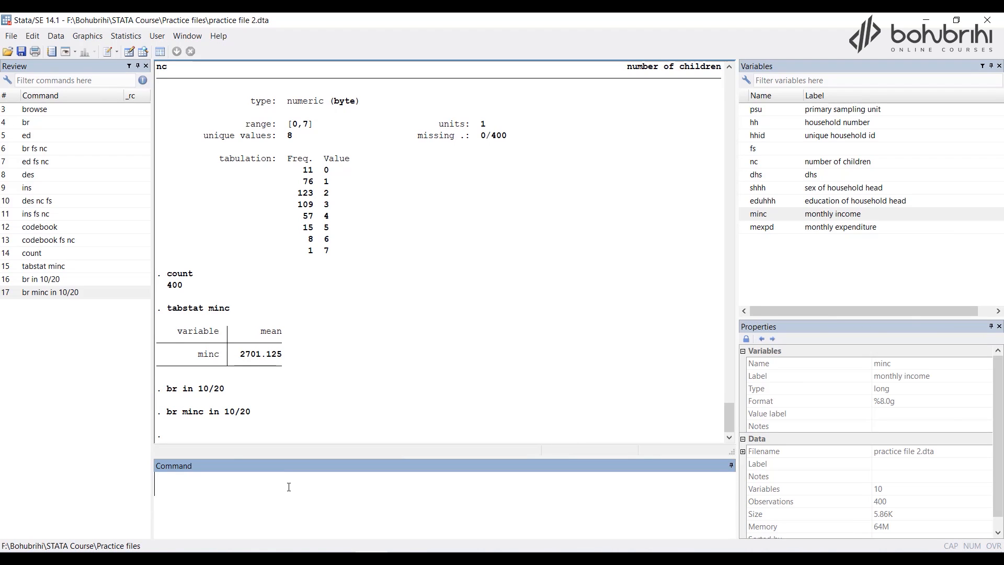
- Browse the first five observations of all variables with the command br in f/5, and close the data browser
{"action": "type", "text": "bro"}
{"action": "key", "text": "BackSpace"}
{"action": "type", "text": "in f/5"}
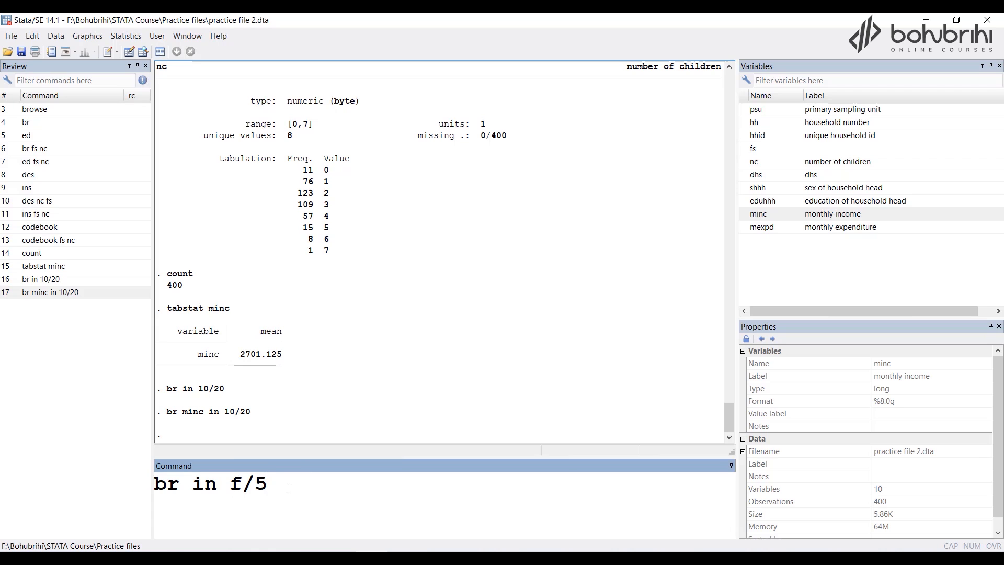
{"action": "key", "text": "Return"}
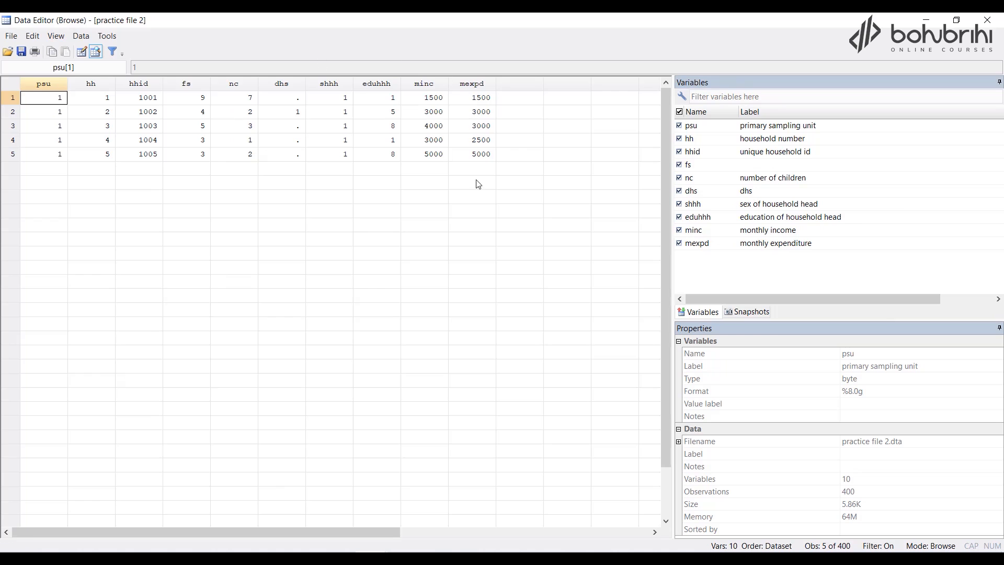
{"action": "left_click", "coordinate": [988, 21]}
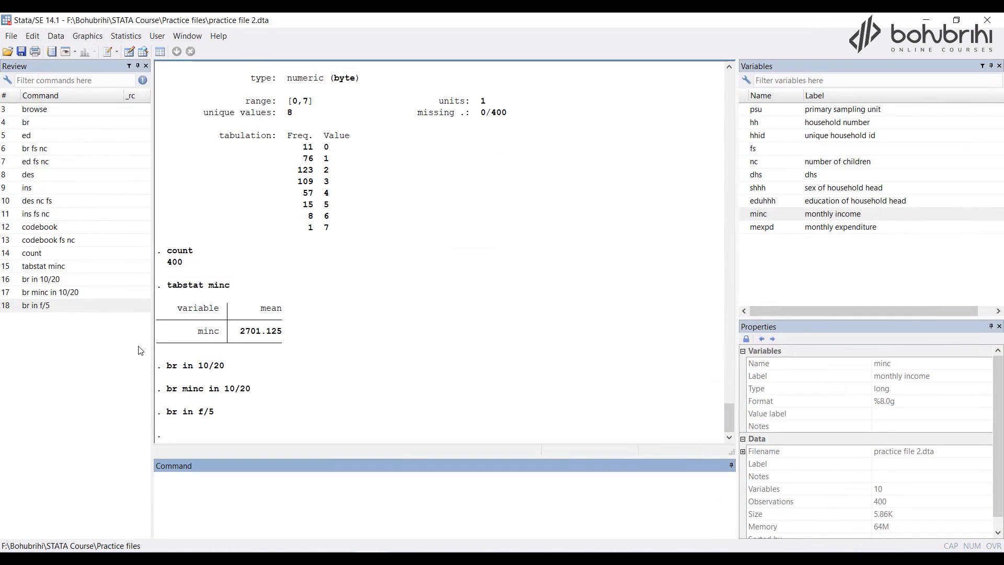
- Browse only minc for the first five observations by changing the previous command to br minc in f/5, and close the data browser
{"action": "left_click", "coordinate": [39, 307]}
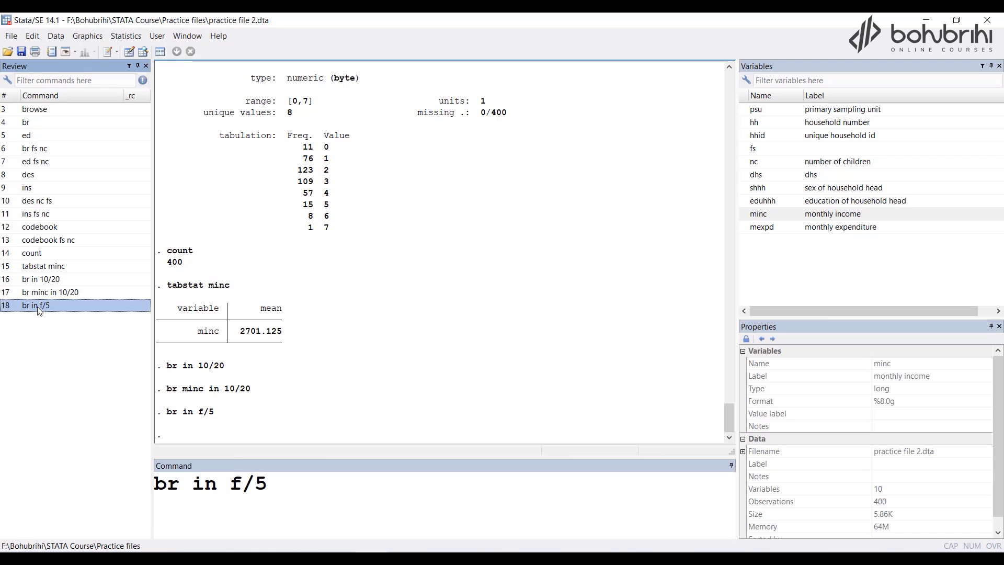
{"action": "left_click", "coordinate": [184, 490]}
{"action": "type", "text": "minc"}
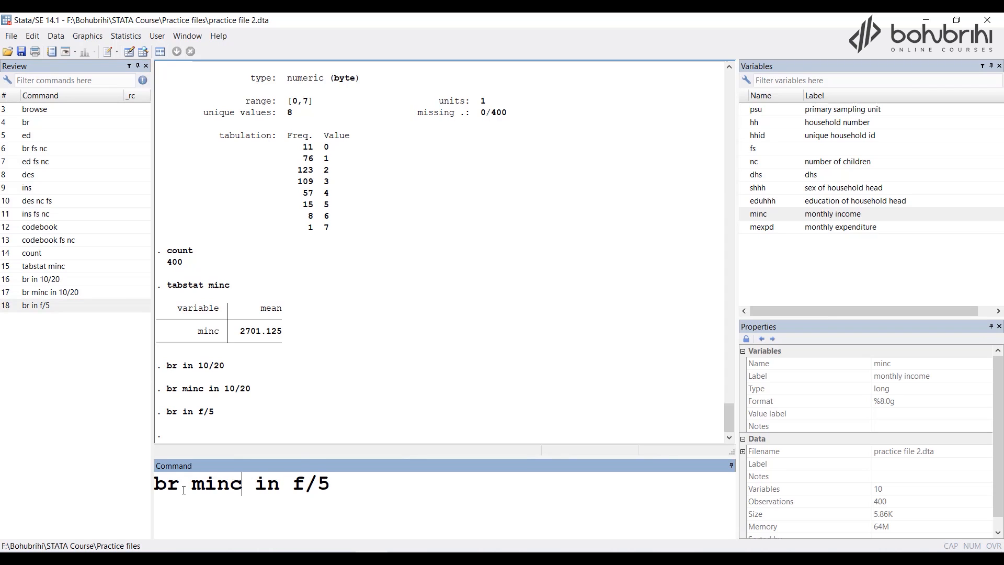
{"action": "left_click", "coordinate": [377, 480]}
{"action": "key", "text": "Return"}
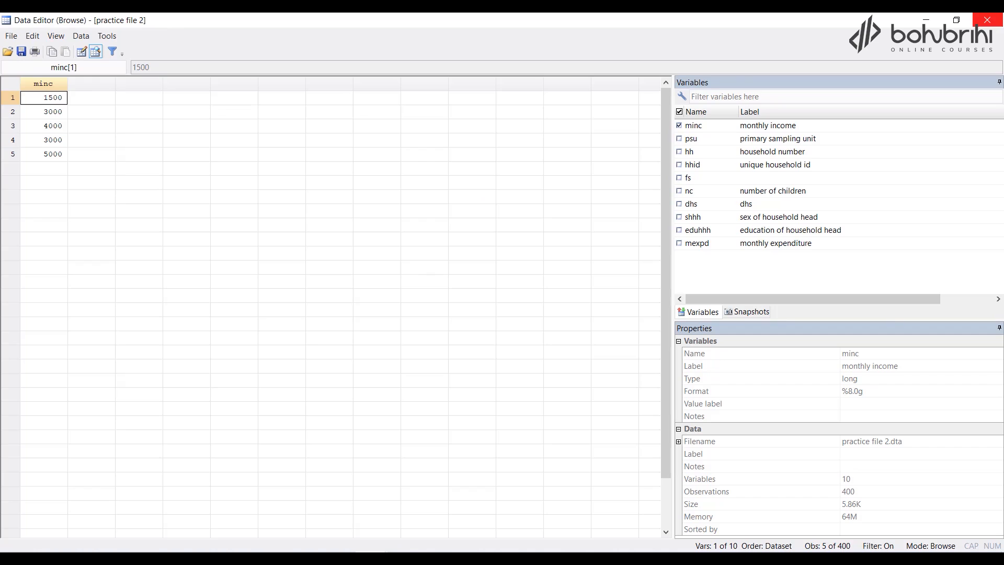
{"action": "left_click", "coordinate": [988, 19]}
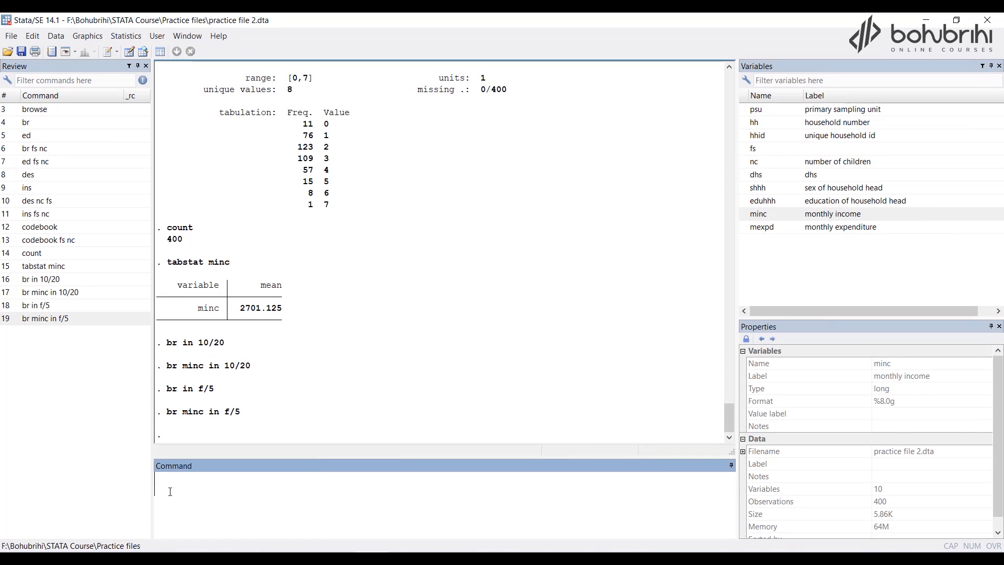
- Browse the last five observations of all variables with the command br in -5/l, and close the data browser
{"action": "type", "text": "br in -5/l"}
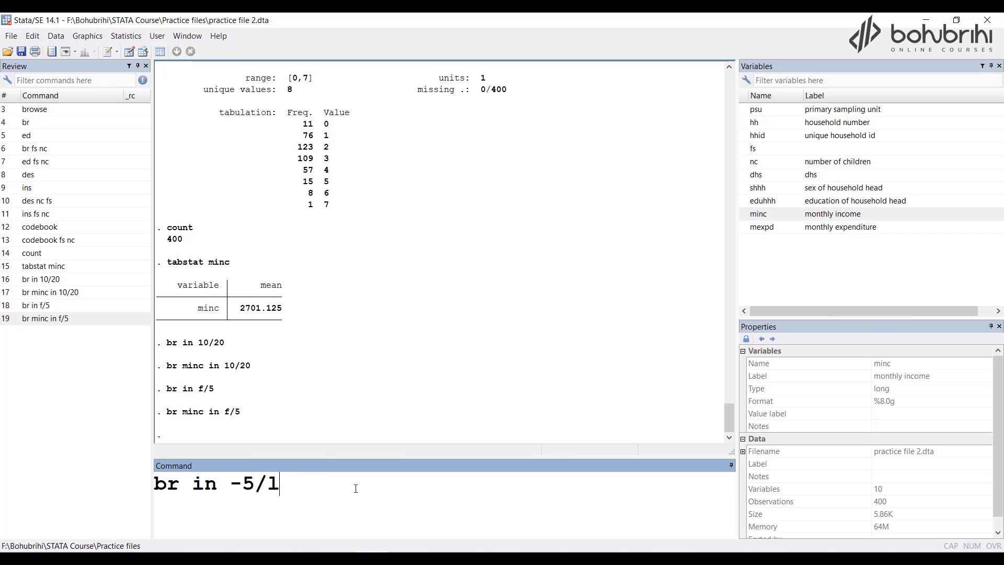
{"action": "key", "text": "Return"}
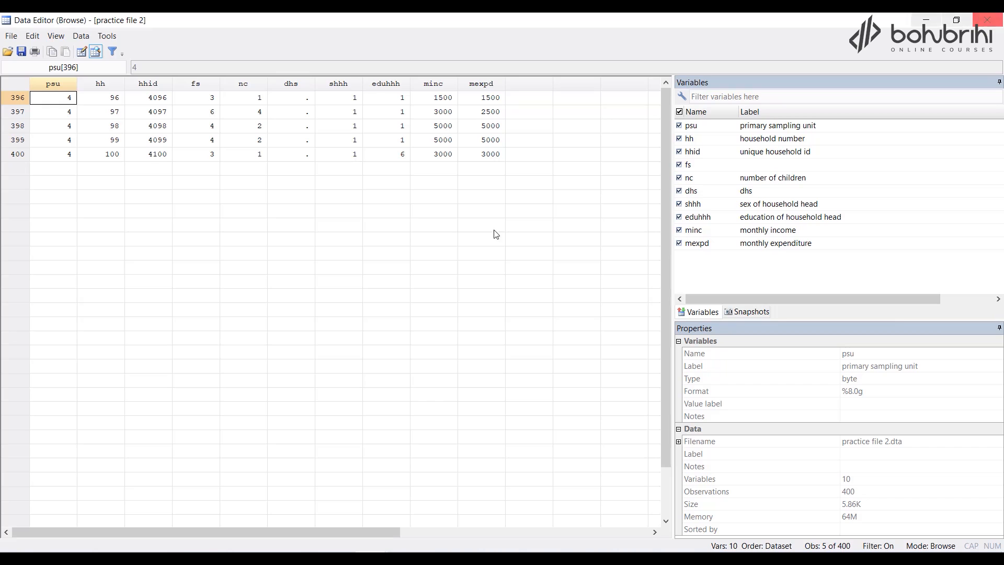
{"action": "left_click", "coordinate": [986, 20]}
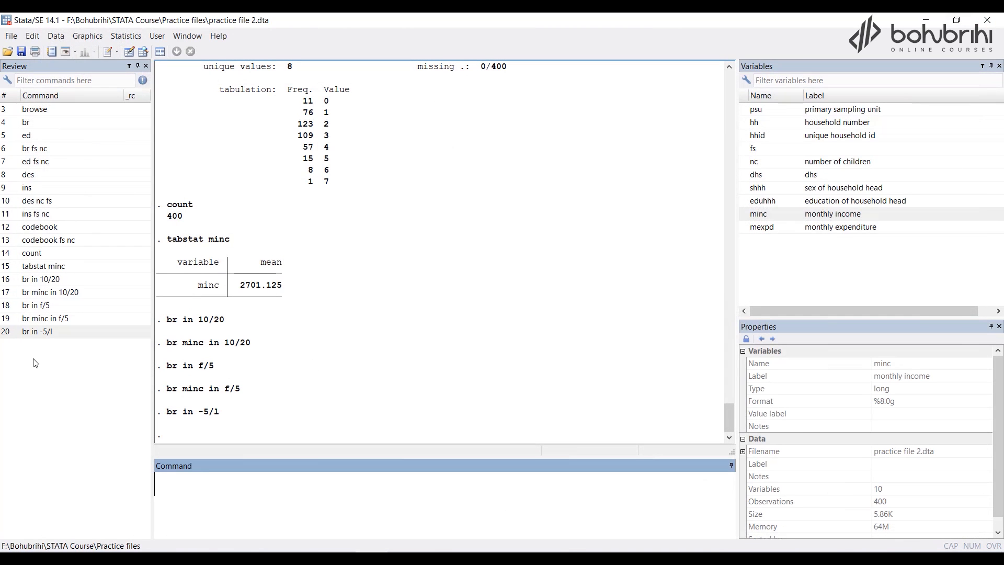
- Browse only minc for the last five observations by changing the previous command to br minc in -5/l, and close the data browser
{"action": "left_click", "coordinate": [51, 335]}
{"action": "left_click", "coordinate": [180, 488]}
{"action": "type", "text": "minc"}
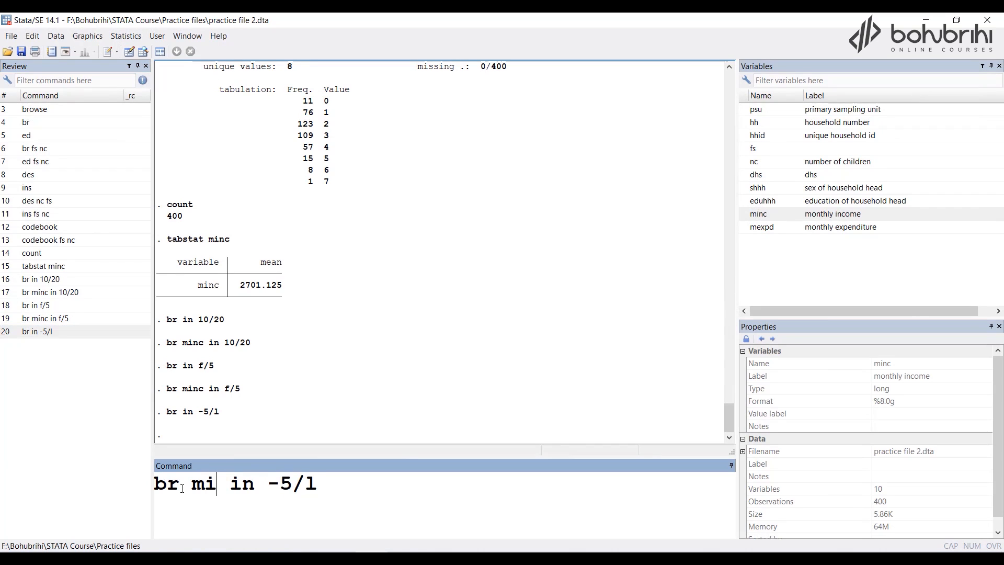
{"action": "left_click", "coordinate": [383, 488]}
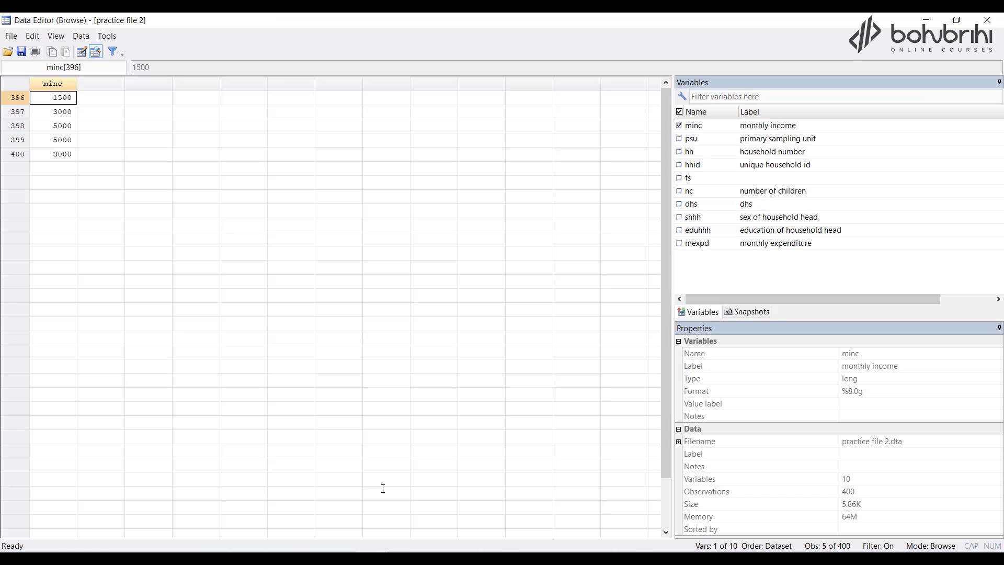
{"action": "left_click", "coordinate": [989, 22]}
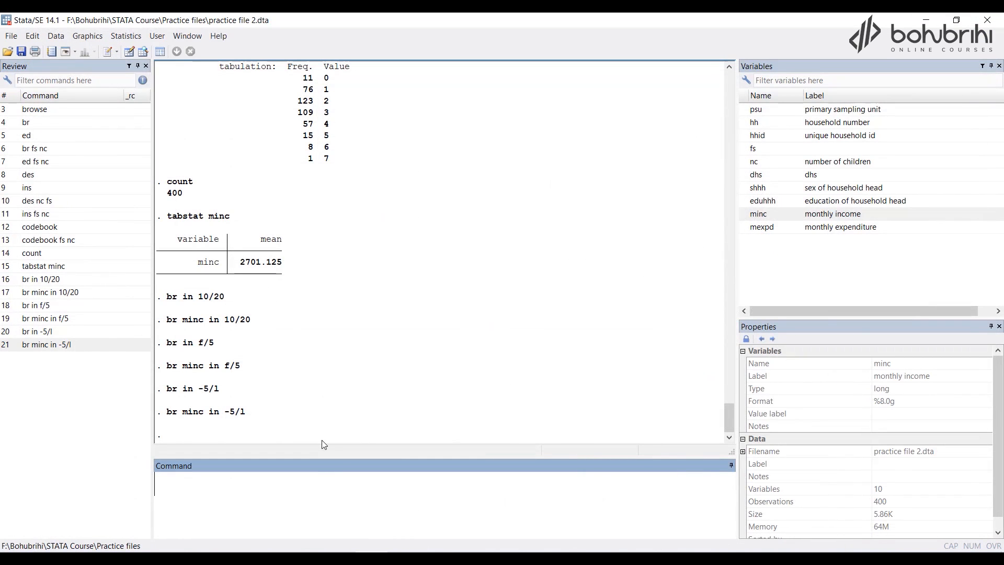
- List observations 10 to 20 of all variables in the results by changing the earlier br in 10/20 command to list in 10/20
{"action": "left_click", "coordinate": [44, 285]}
{"action": "left_click", "coordinate": [179, 485]}
{"action": "left_click_drag", "start_coordinate": [179, 485], "coordinate": [154, 485]}
{"action": "type", "text": "list in 10/20"}
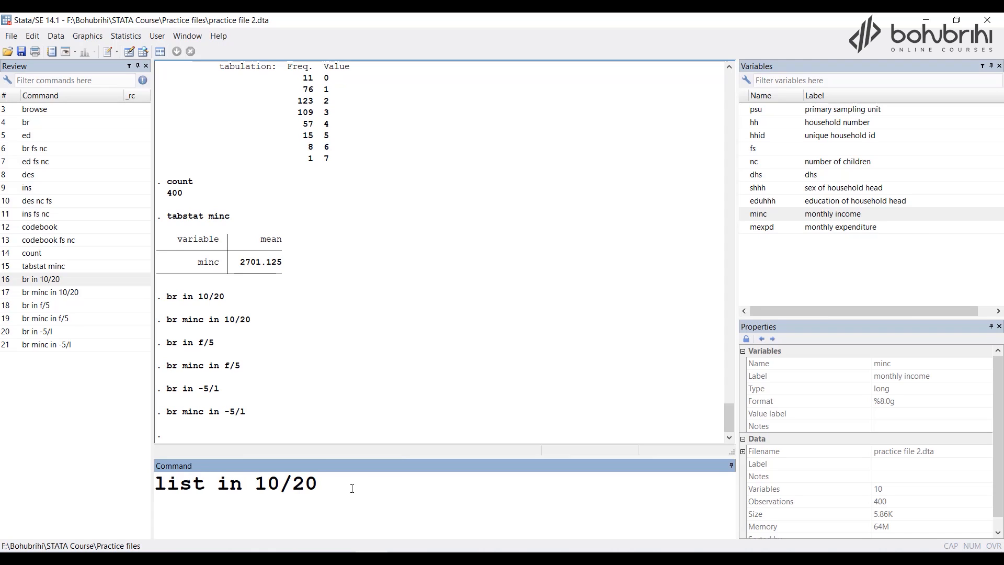
{"action": "key", "text": "Return"}
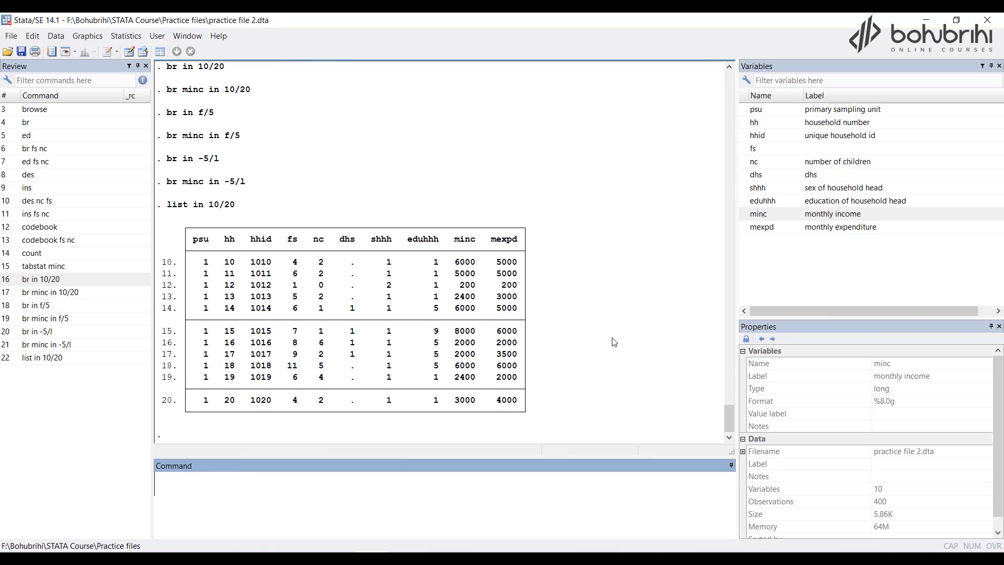
- List only minc for observations 10 to 20 by changing the earlier br minc in 10/20 command to list minc in 10/20
{"action": "left_click", "coordinate": [42, 295]}
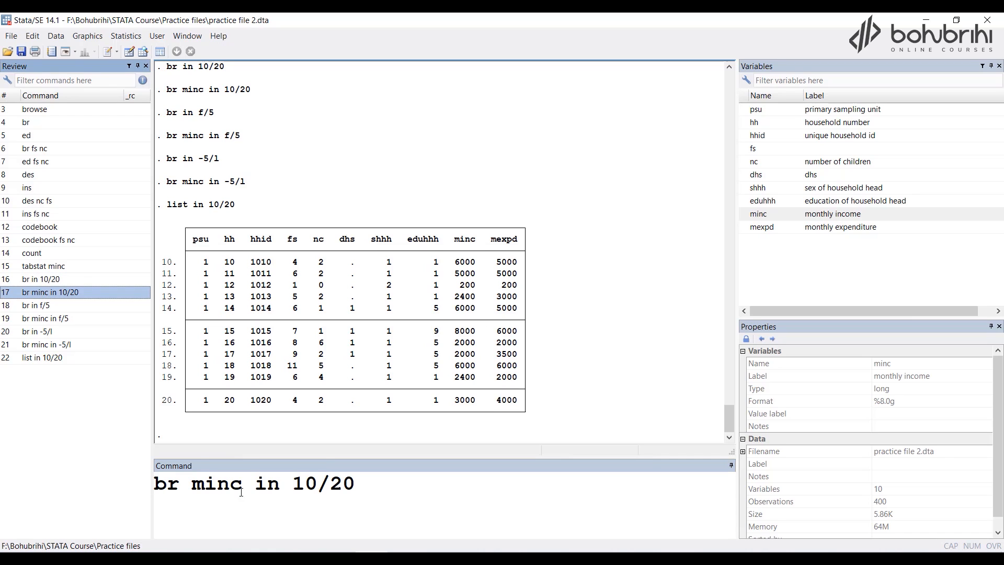
{"action": "left_click_drag", "start_coordinate": [183, 482], "coordinate": [155, 482]}
{"action": "type", "text": "list"}
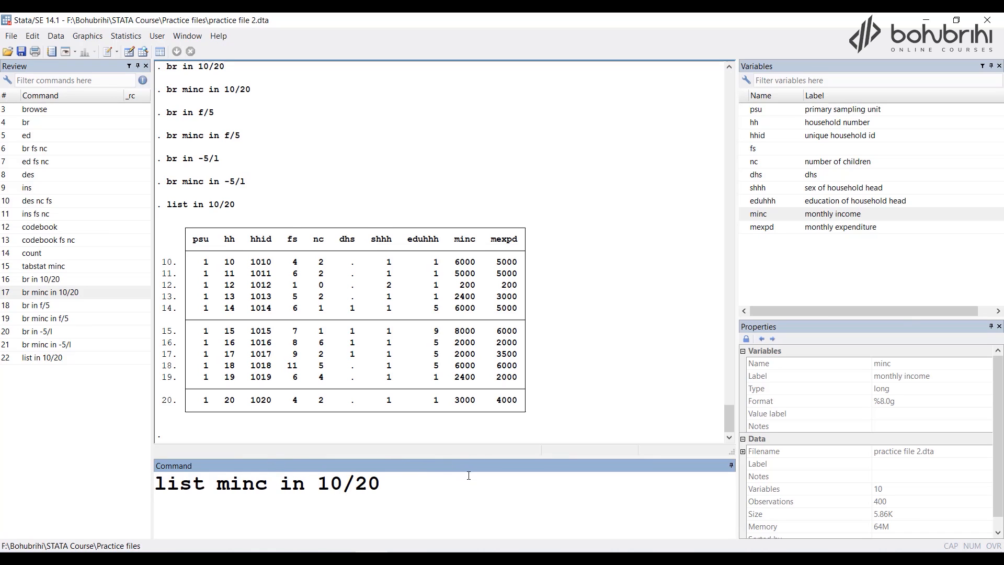
{"action": "left_click", "coordinate": [426, 476]}
{"action": "key", "text": "Return"}
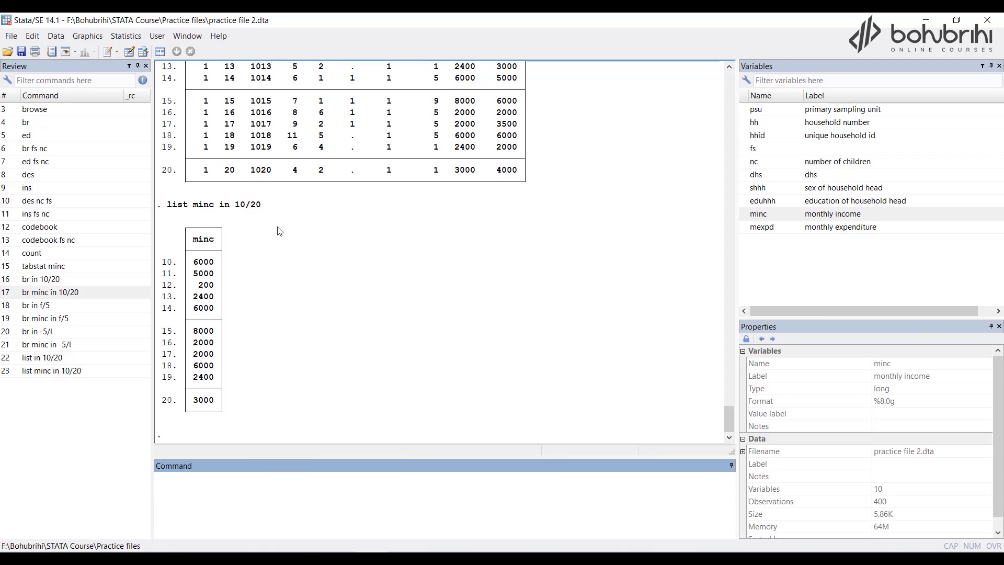
- List the first five observations of all variables by changing the earlier br in f/5 command to list in f/5
{"action": "left_click", "coordinate": [62, 306]}
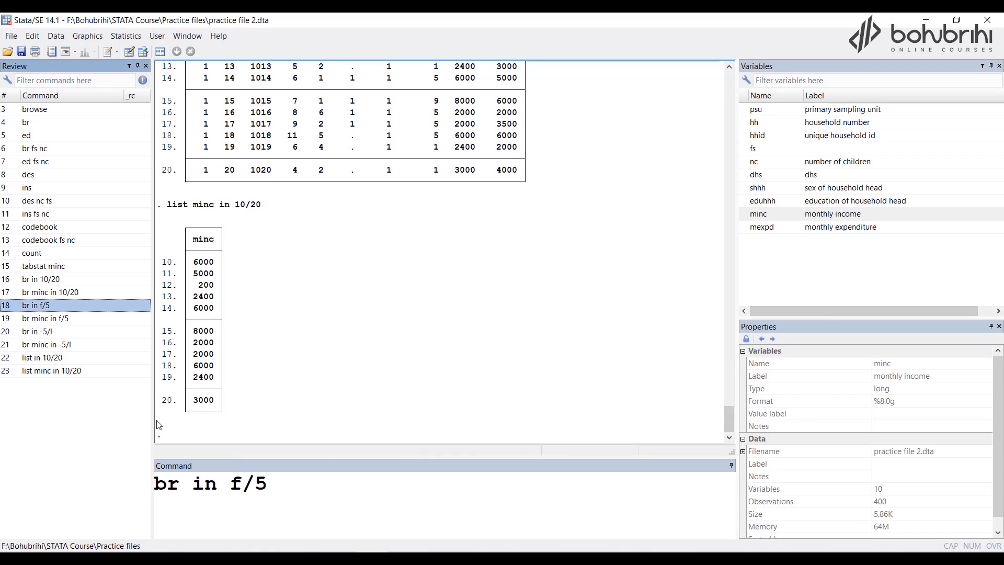
{"action": "double_click", "coordinate": [178, 493]}
{"action": "type", "text": "list"}
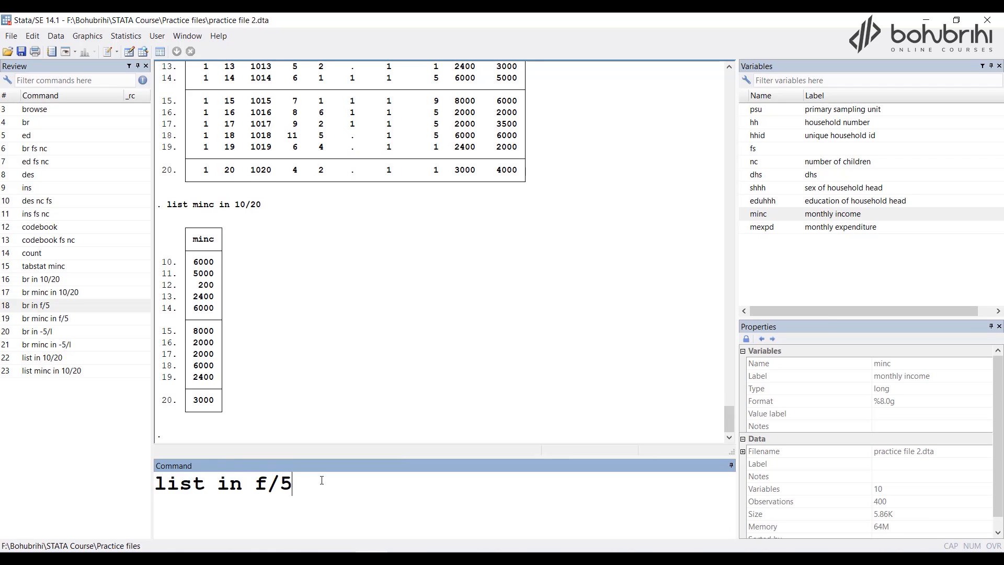
{"action": "key", "text": "Return"}
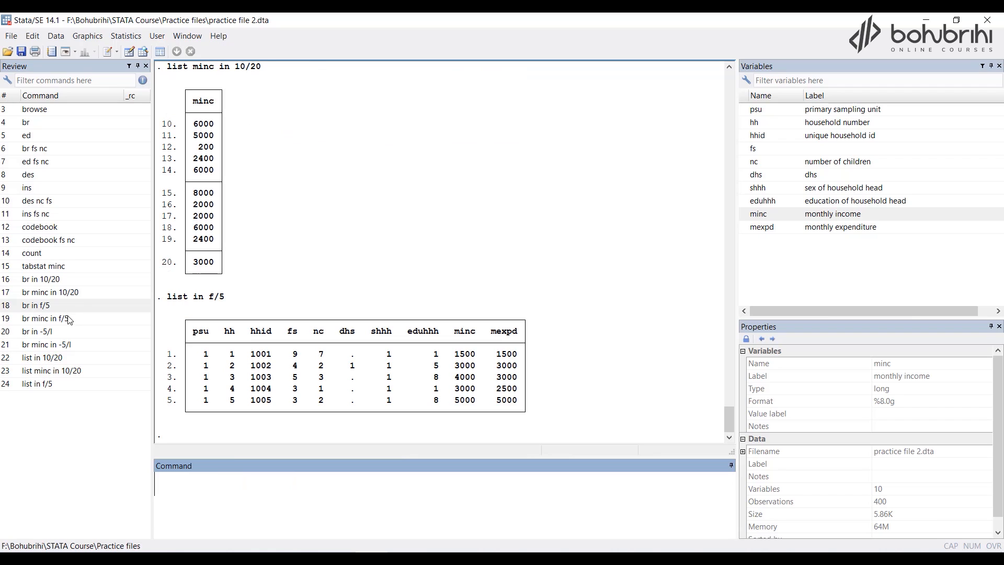
- List only minc for the first five observations by changing the previous command to list minc in f/5
{"action": "left_click", "coordinate": [40, 386]}
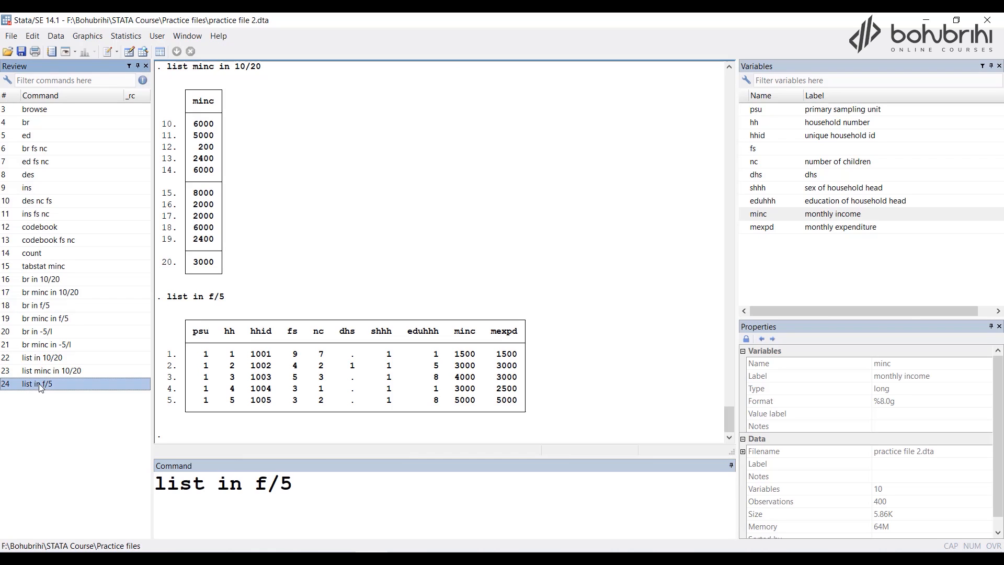
{"action": "left_click", "coordinate": [206, 484]}
{"action": "type", "text": "min"}
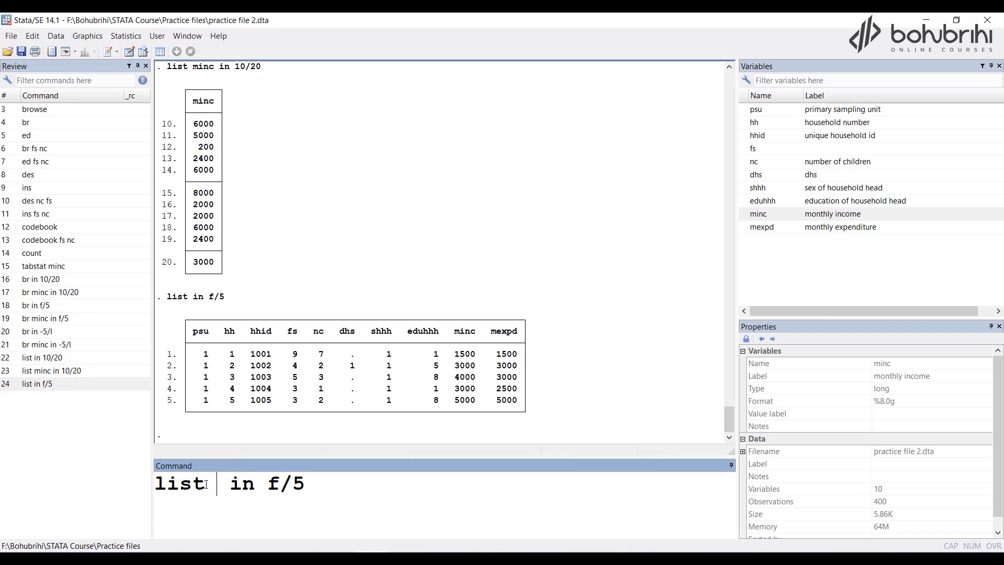
{"action": "type", "text": "c"}
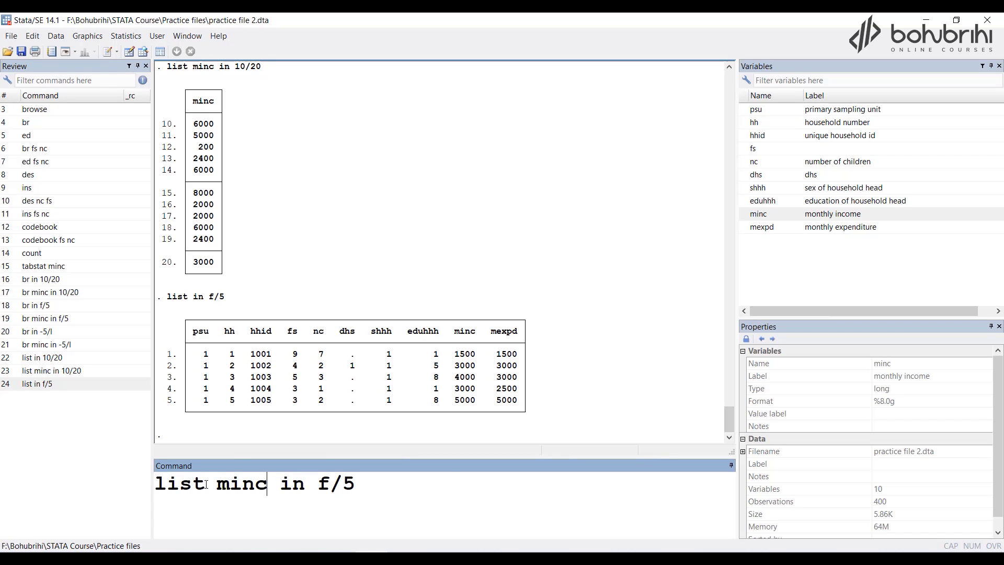
{"action": "left_click", "coordinate": [386, 479]}
{"action": "key", "text": "Return"}
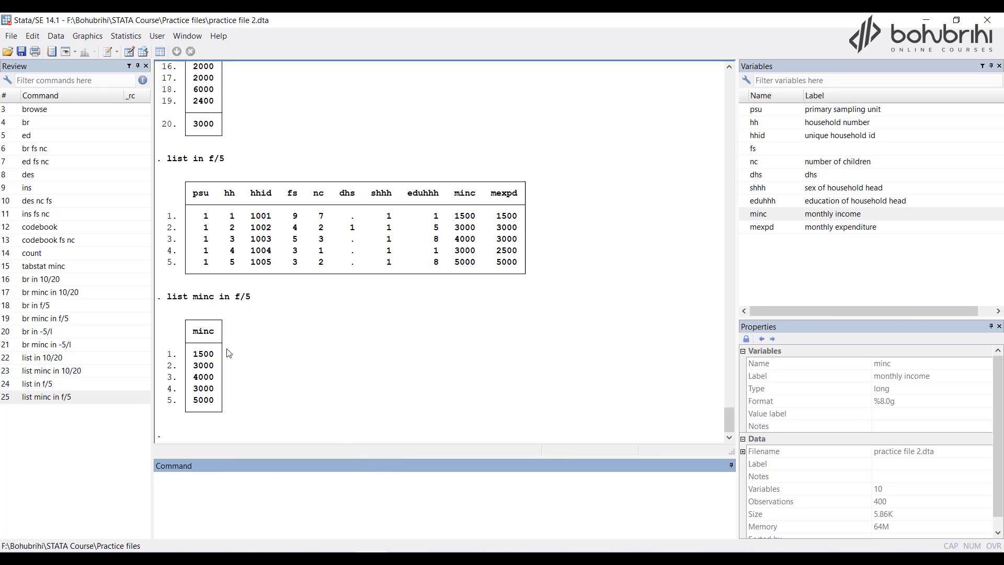
- List only minc for the last five observations by changing the earlier br minc in -5/l command to list minc in -5/l
{"action": "left_click", "coordinate": [51, 345]}
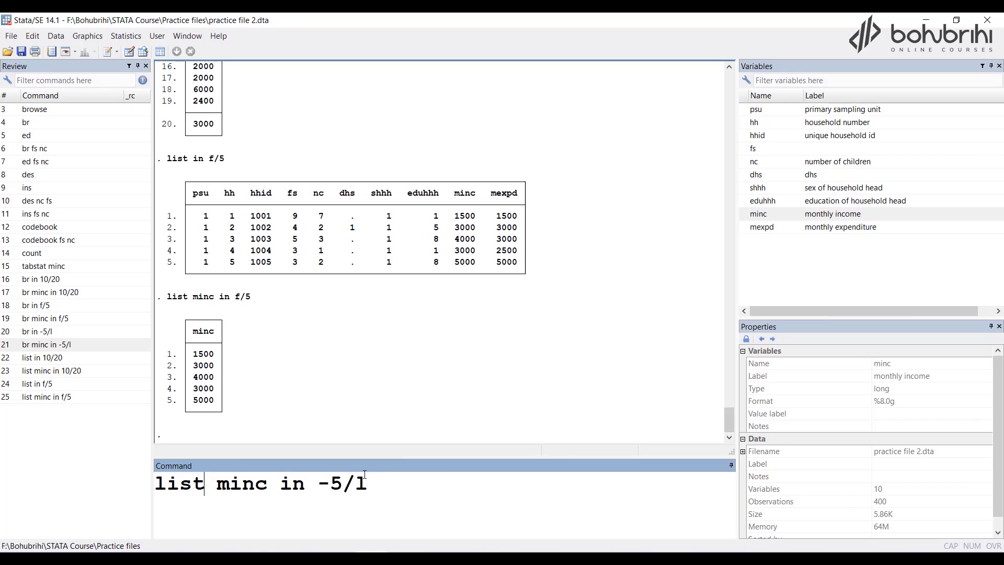
{"action": "left_click", "coordinate": [391, 487]}
{"action": "key", "text": "Return"}
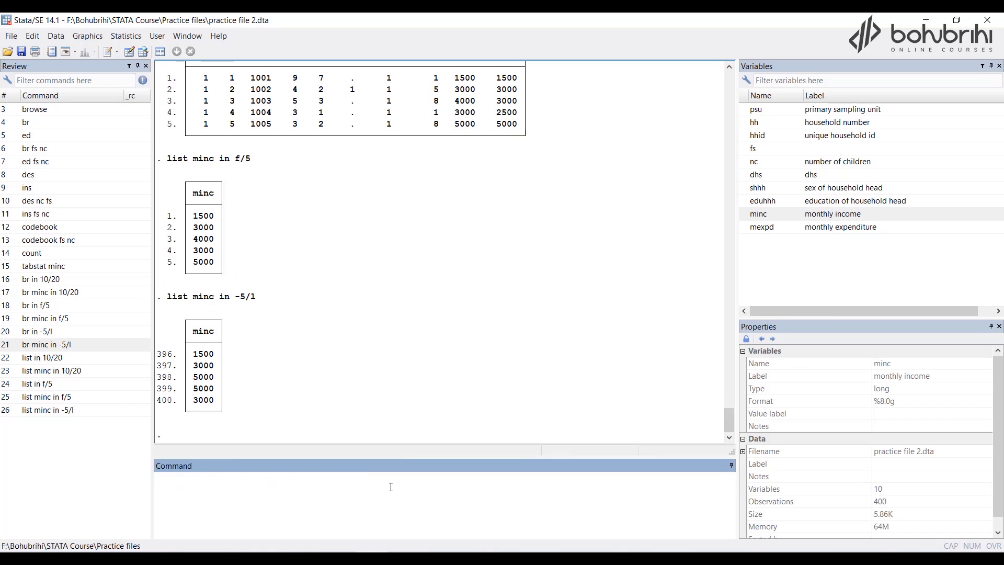